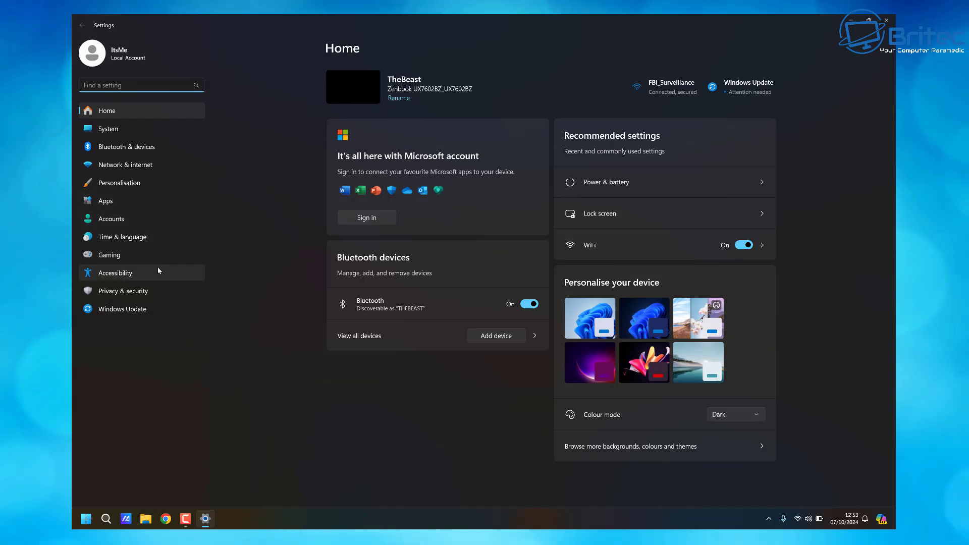
Step: Open the Power & battery settings, try the Best performance power mode, and set the mode back to Best power efficiency
click(131, 130)
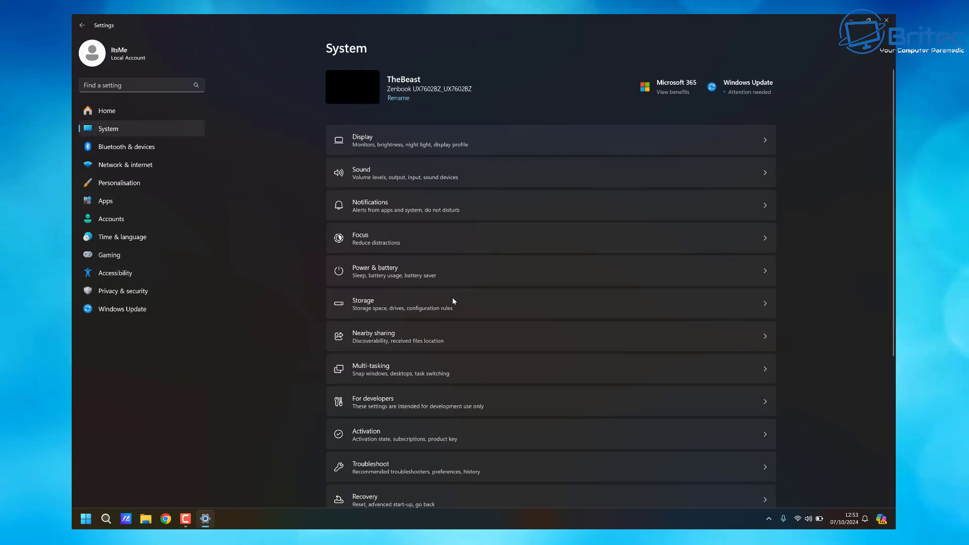
click(528, 273)
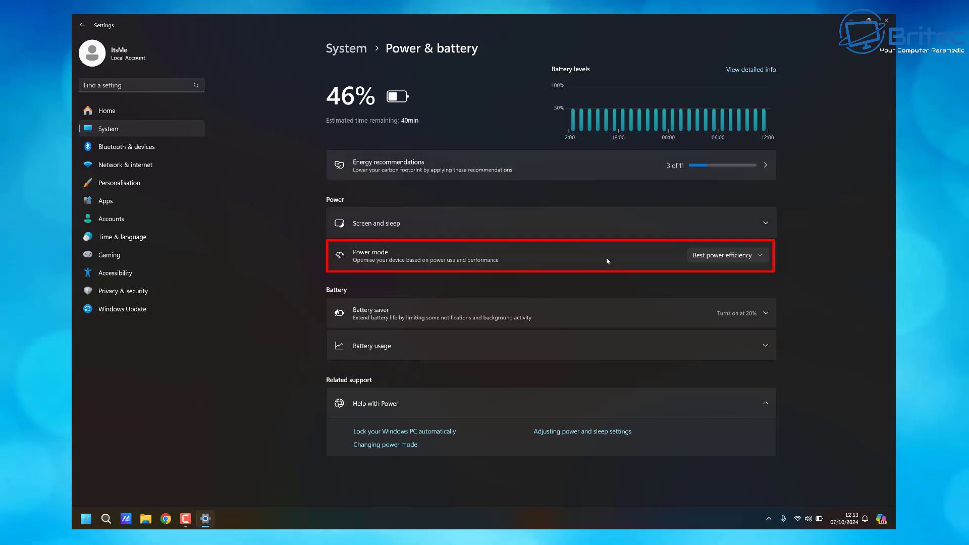
click(760, 259)
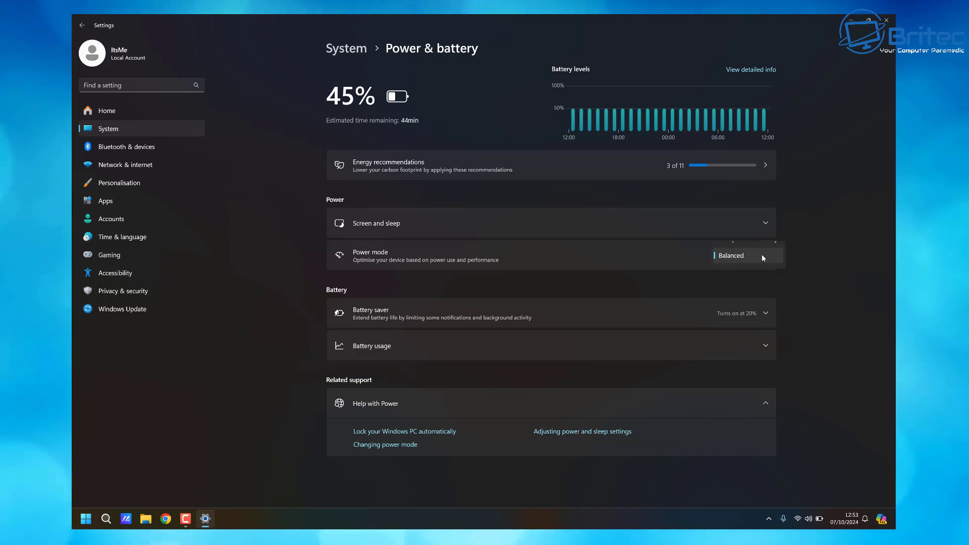
click(762, 255)
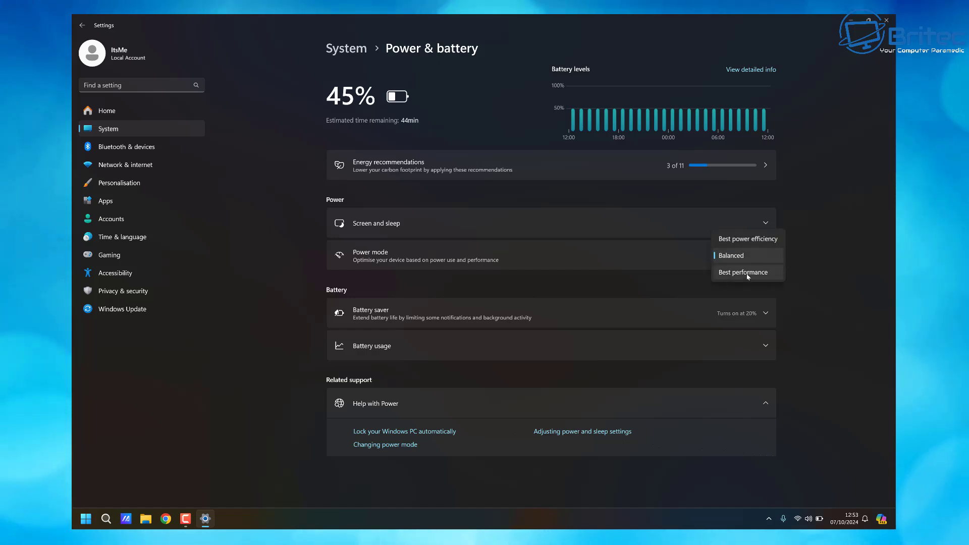
click(748, 274)
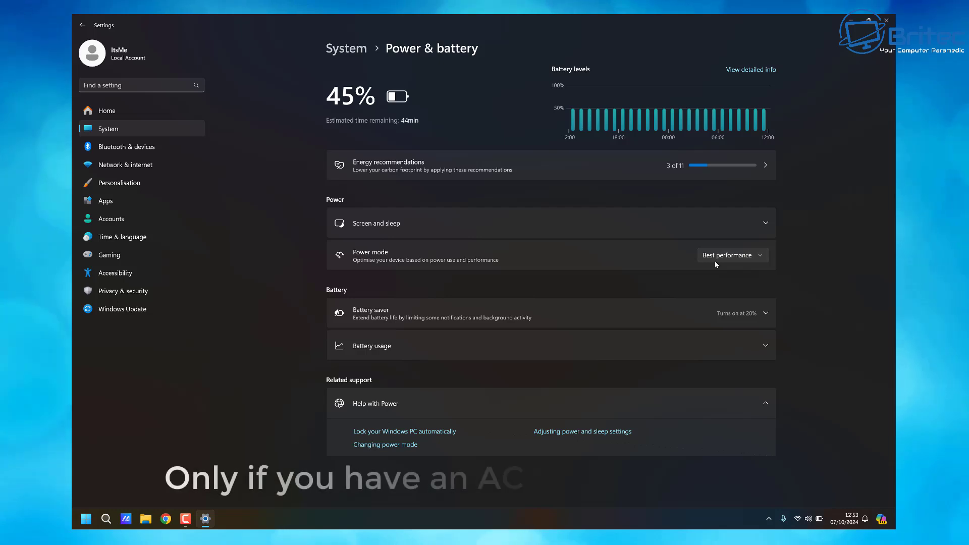
click(749, 255)
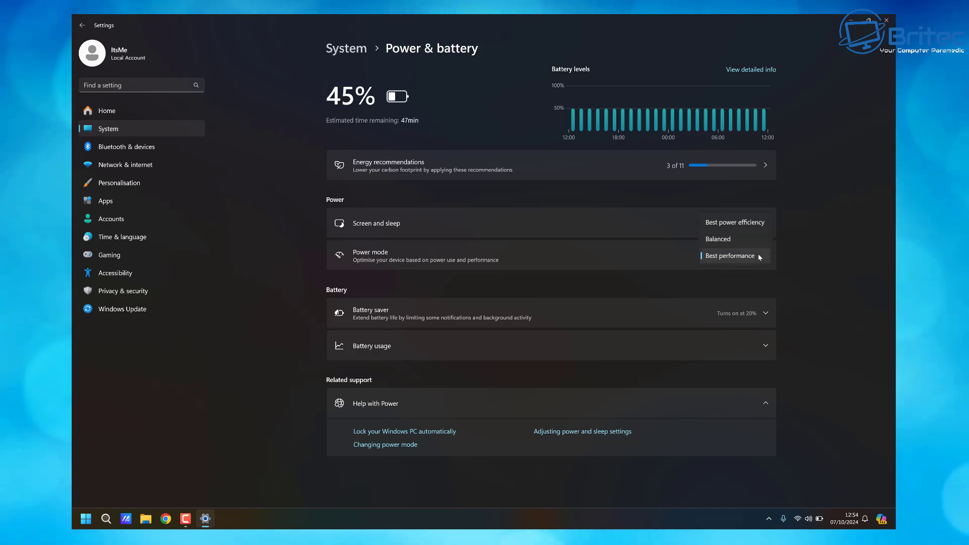
click(727, 222)
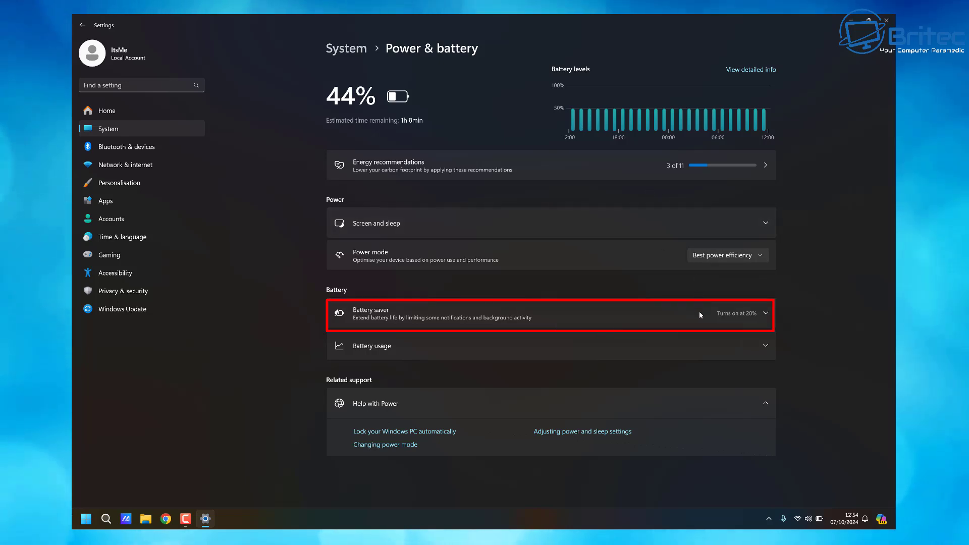
Step: Expand the battery saver options, turn battery saver on immediately, and turn it off again
click(766, 313)
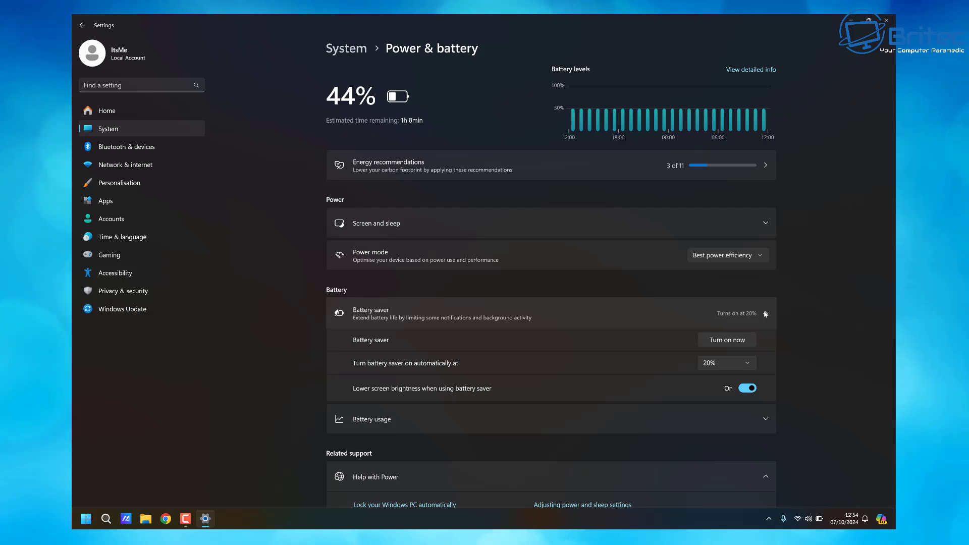
click(734, 344)
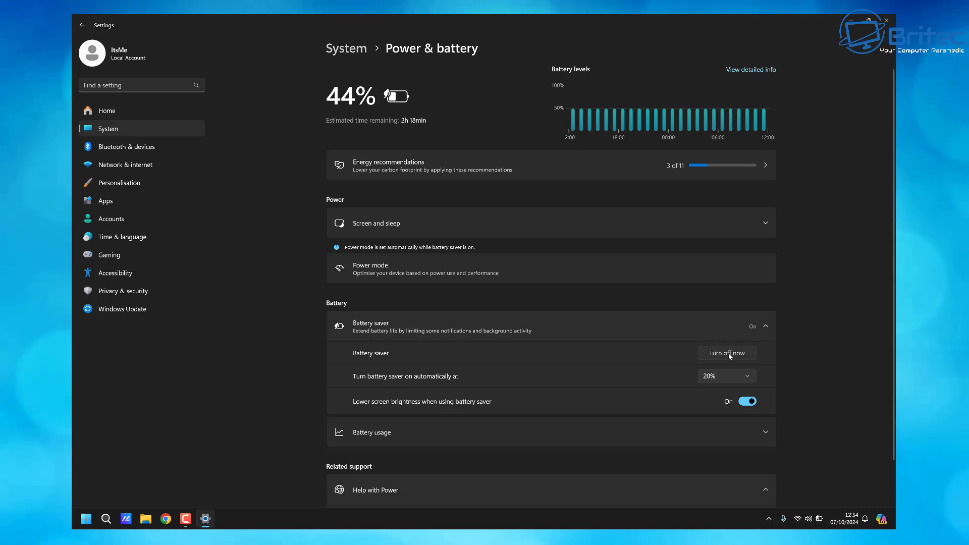
click(731, 352)
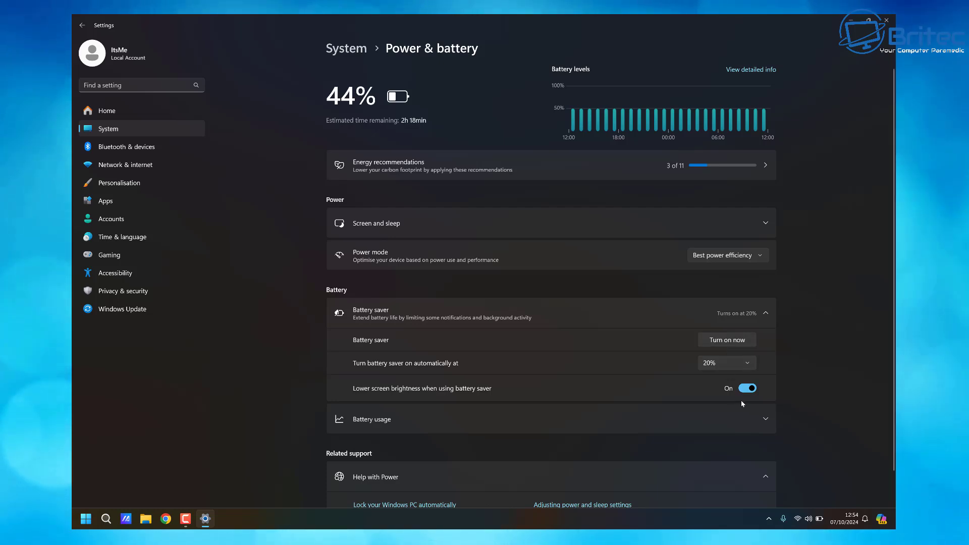
Step: Set battery saver to turn on automatically at 20%, and switch its lower screen brightness option off and back on
click(747, 368)
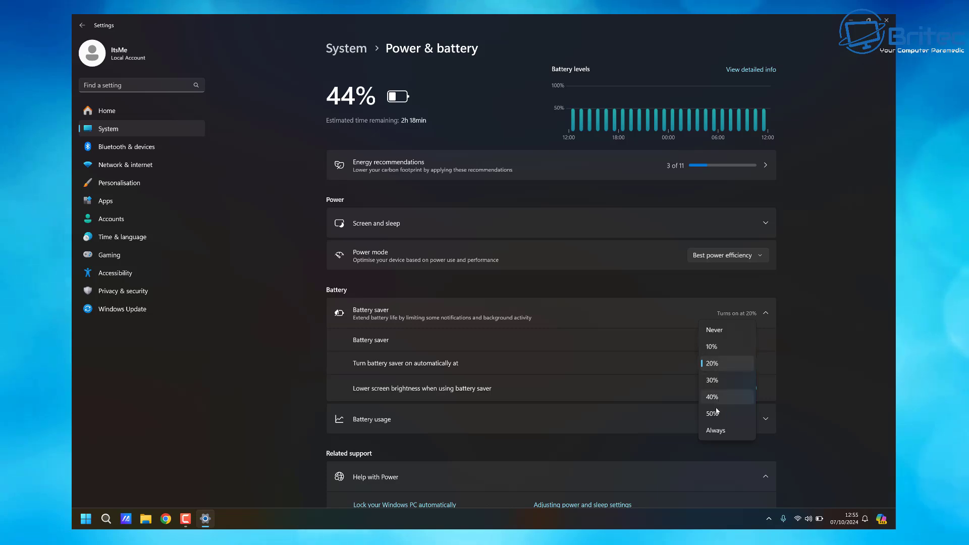
click(728, 363)
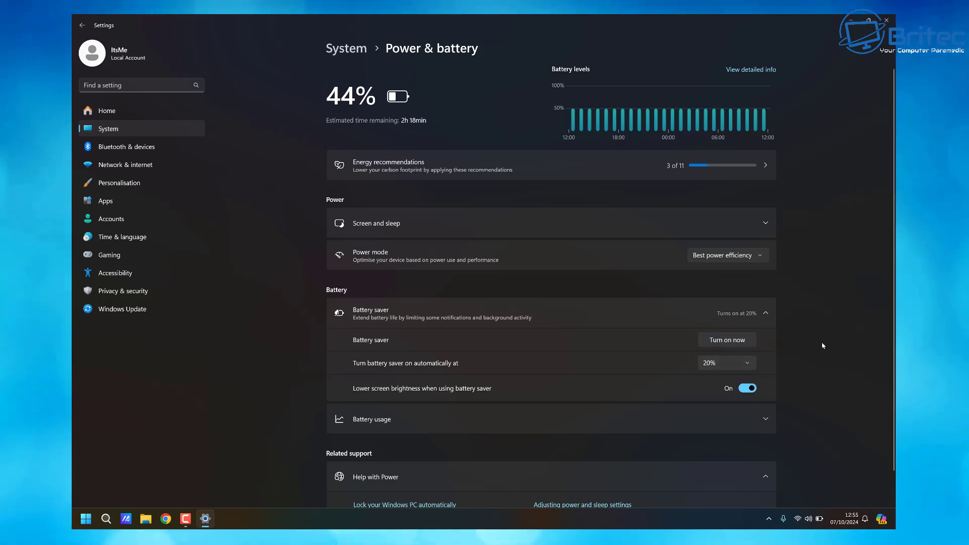
click(751, 393)
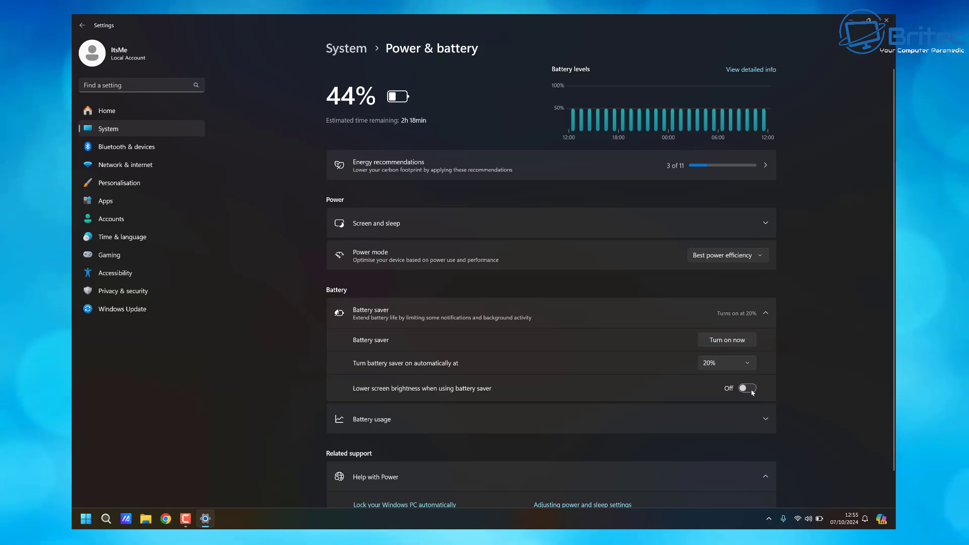
click(753, 392)
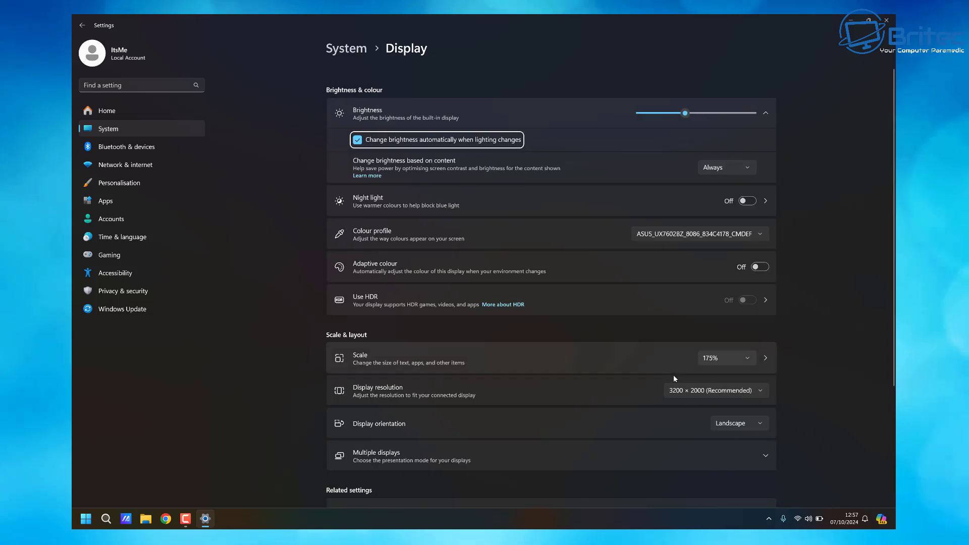
Step: Adjust the built-in display's brightness in the Display settings to slightly above the middle of its range
drag(698, 116, 691, 113)
click(679, 113)
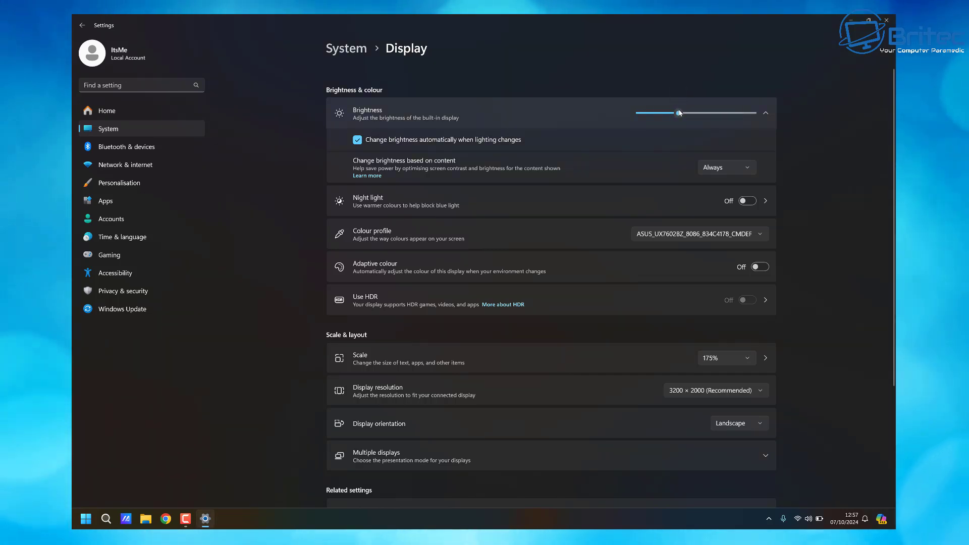
drag(703, 116, 702, 116)
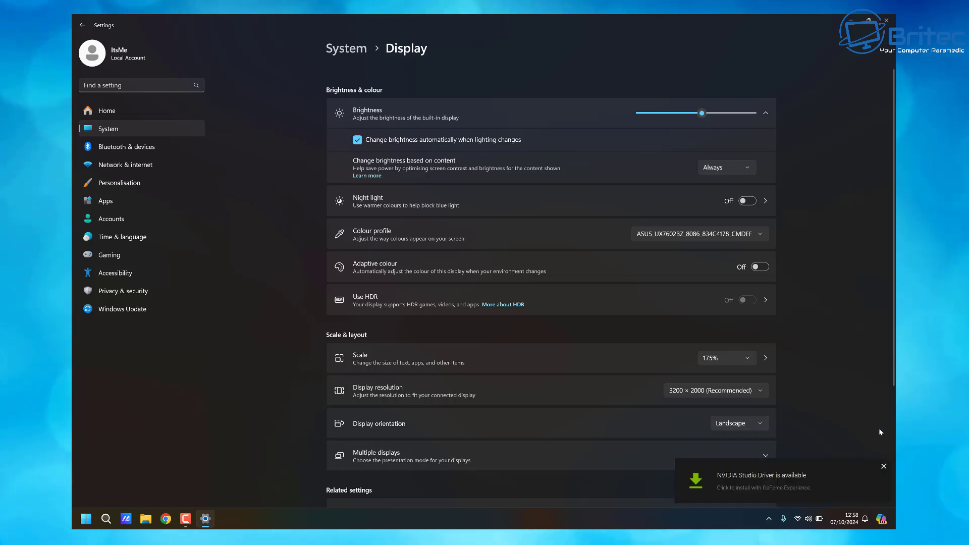
Step: Set the internal display's refresh rate to 60 Hz in the advanced display settings and keep the change
scroll(879, 416, down, 3)
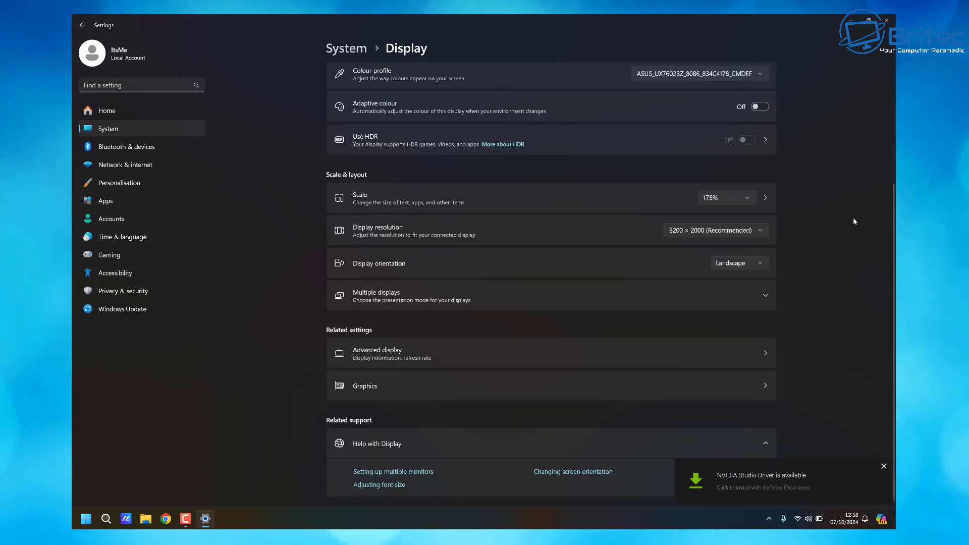
click(447, 361)
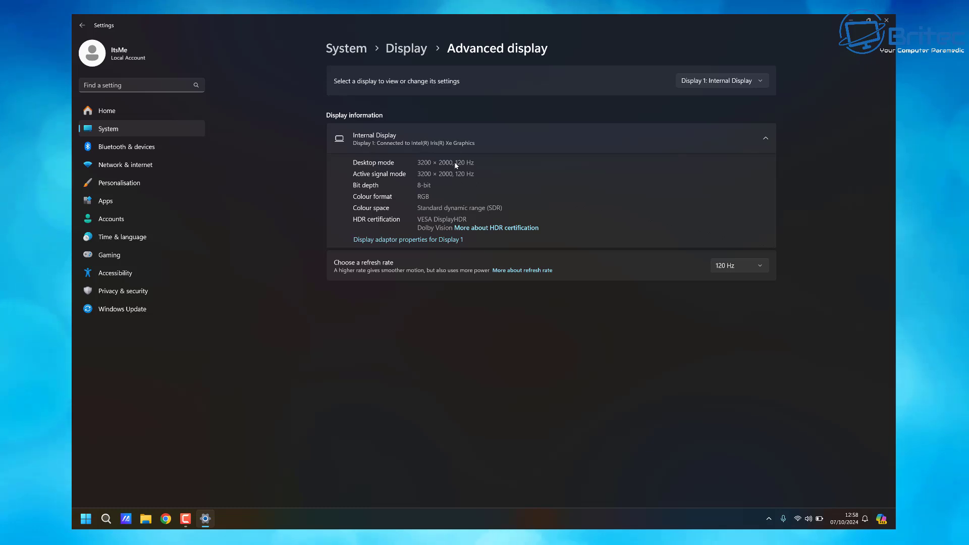
click(760, 266)
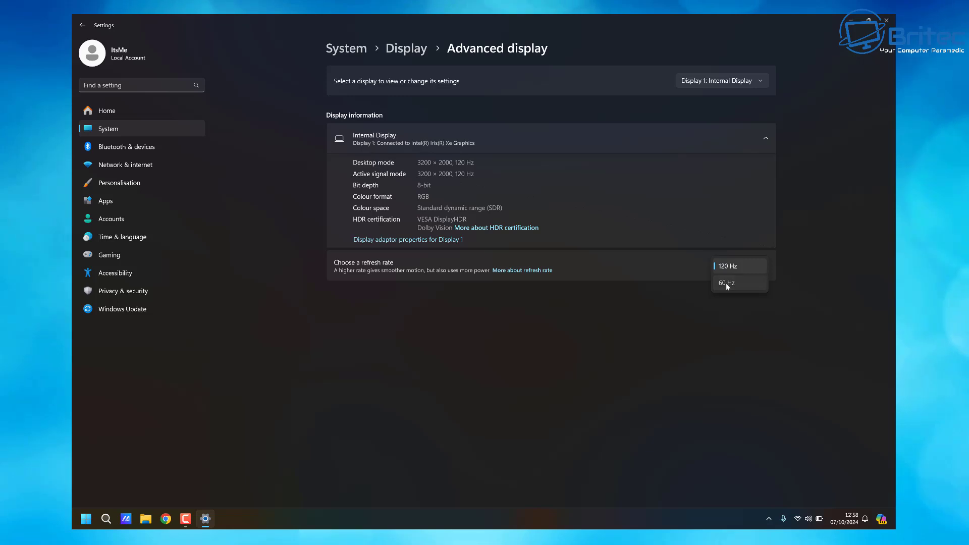
click(726, 285)
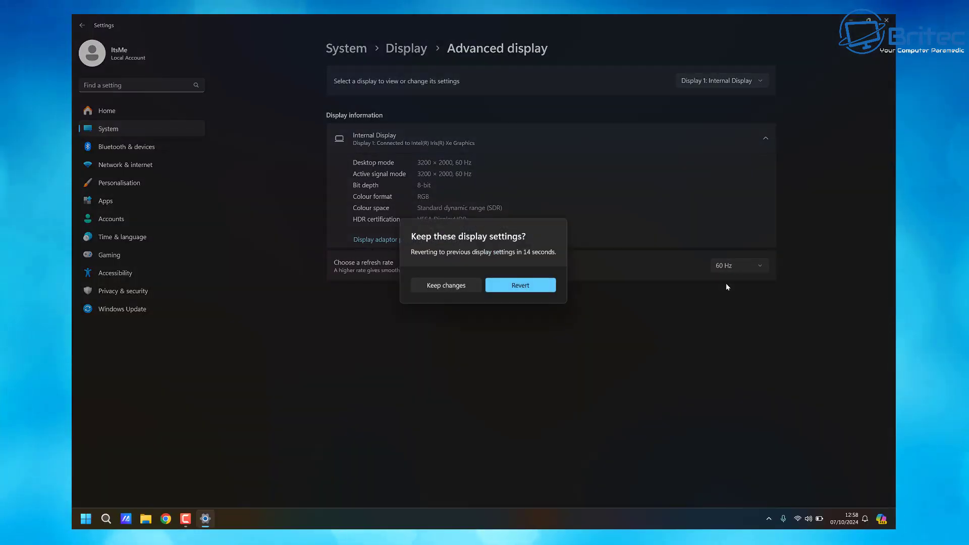
click(434, 285)
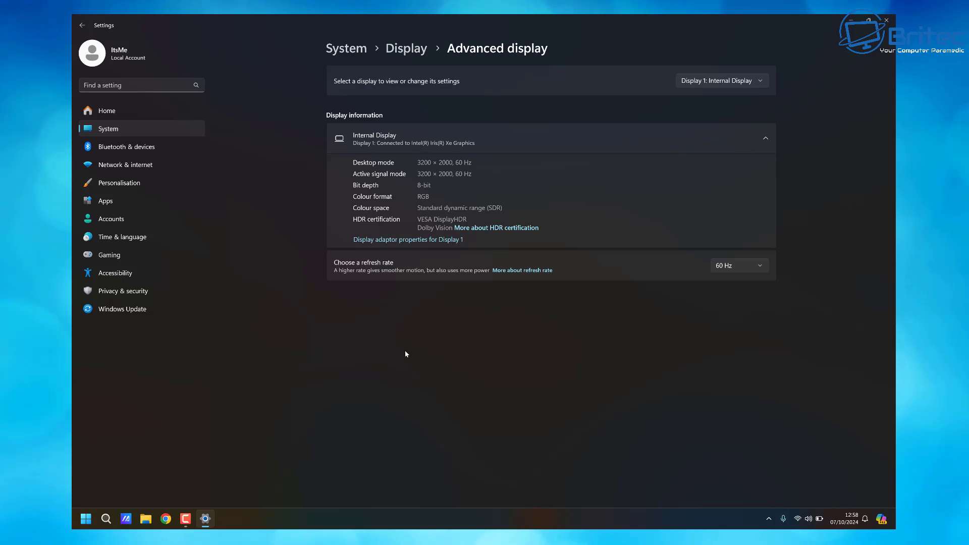
Step: Open the Screen and sleep options under Power & battery, and switch turning off the screen on leaving off and back on
click(136, 137)
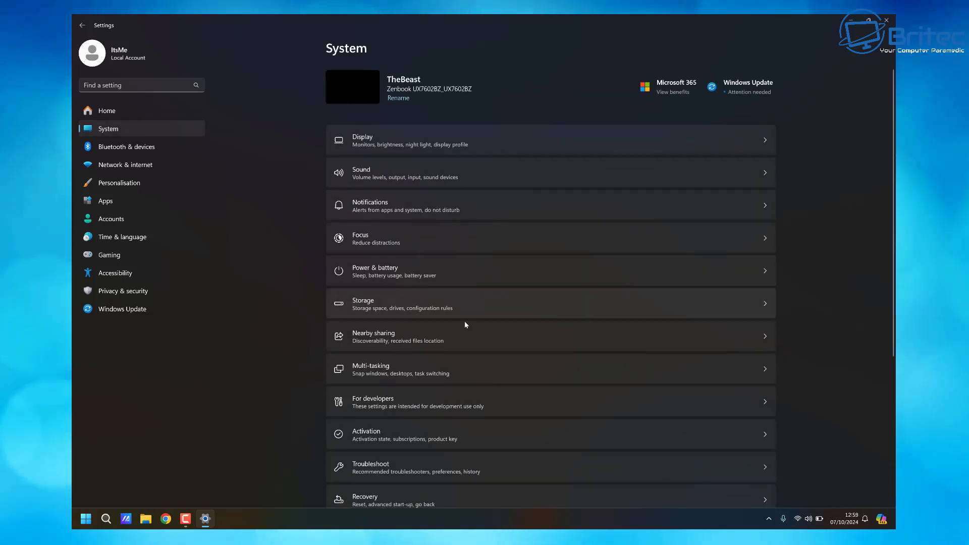
click(498, 276)
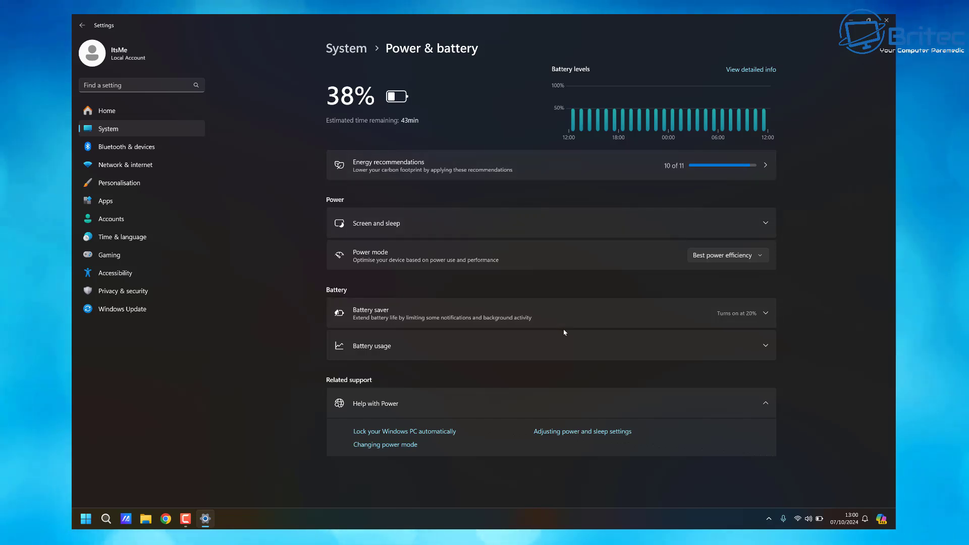
click(661, 216)
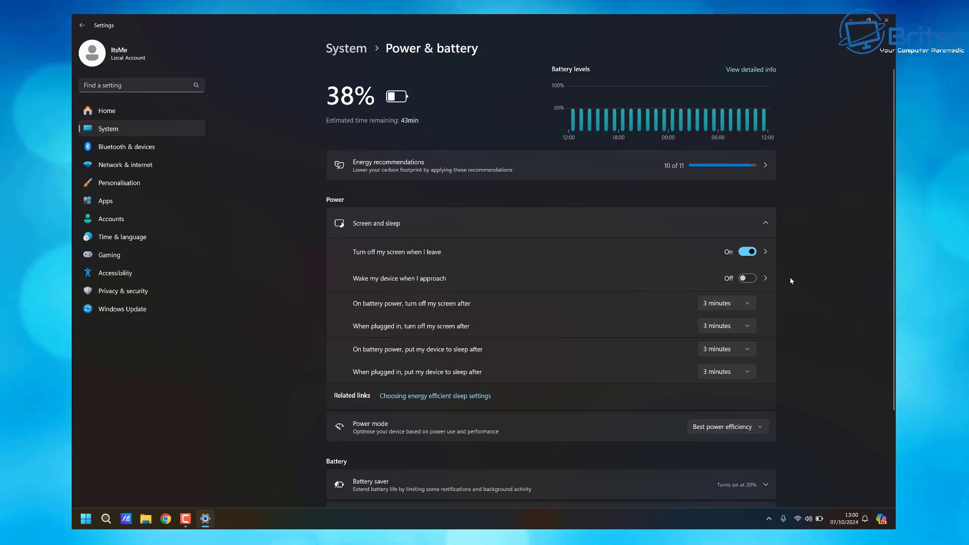
click(751, 255)
click(750, 255)
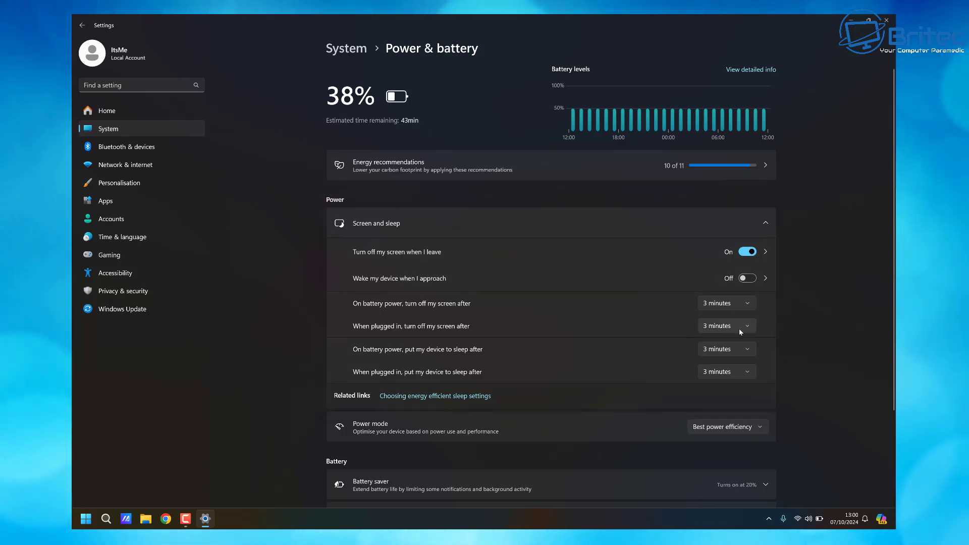
Step: Set the screen to turn off after 3 minutes both on battery power and when plugged in
click(750, 303)
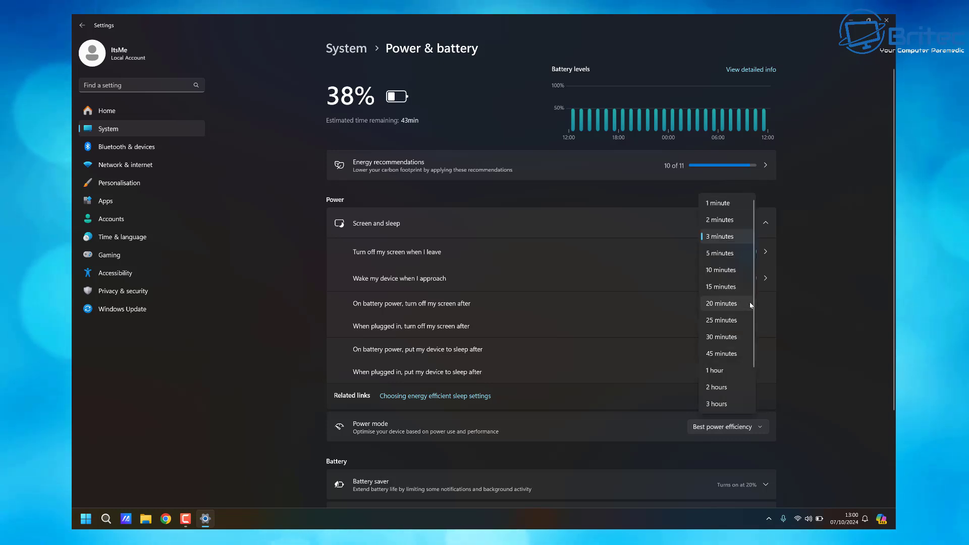
click(722, 241)
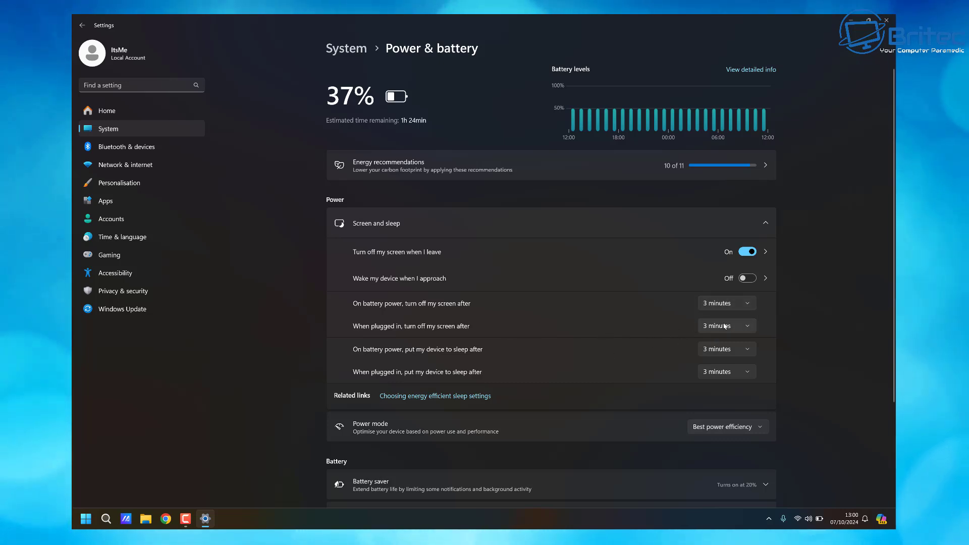
click(751, 326)
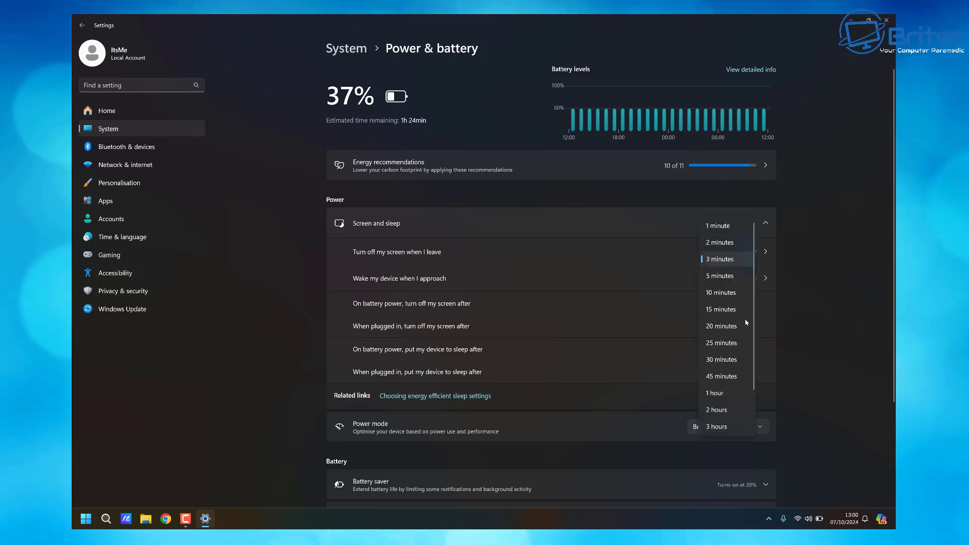
click(721, 259)
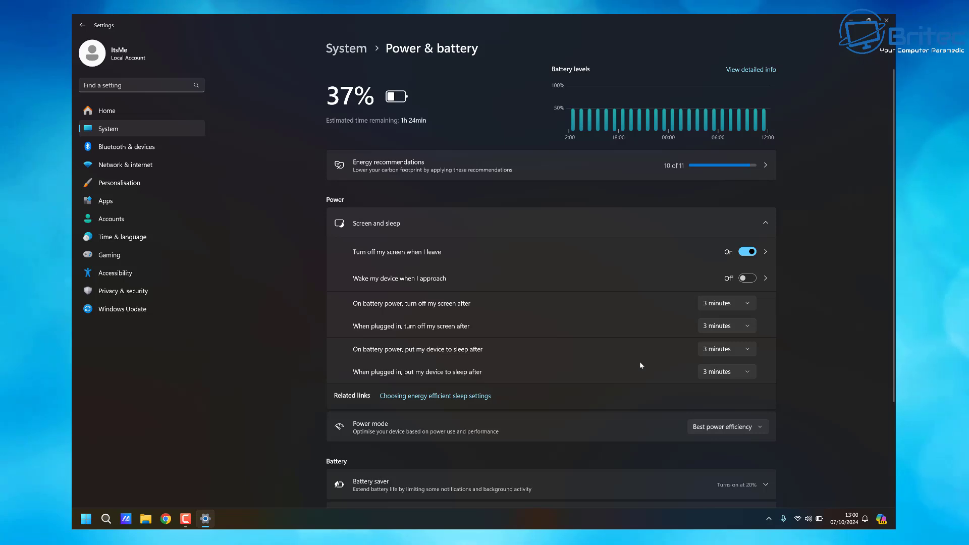
Step: Set the device to sleep after 2 minutes on battery power, and check the choices for the plugged-in sleep time
click(750, 350)
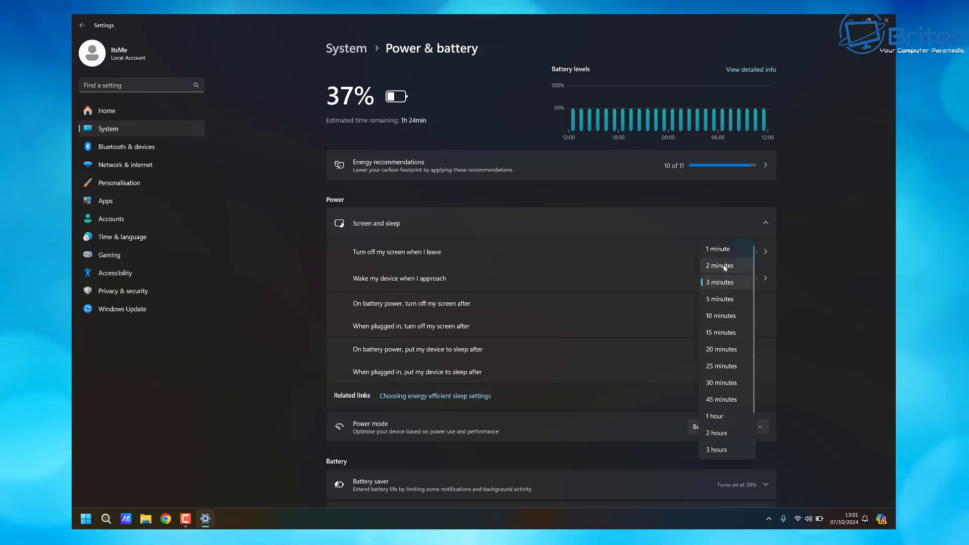
click(724, 268)
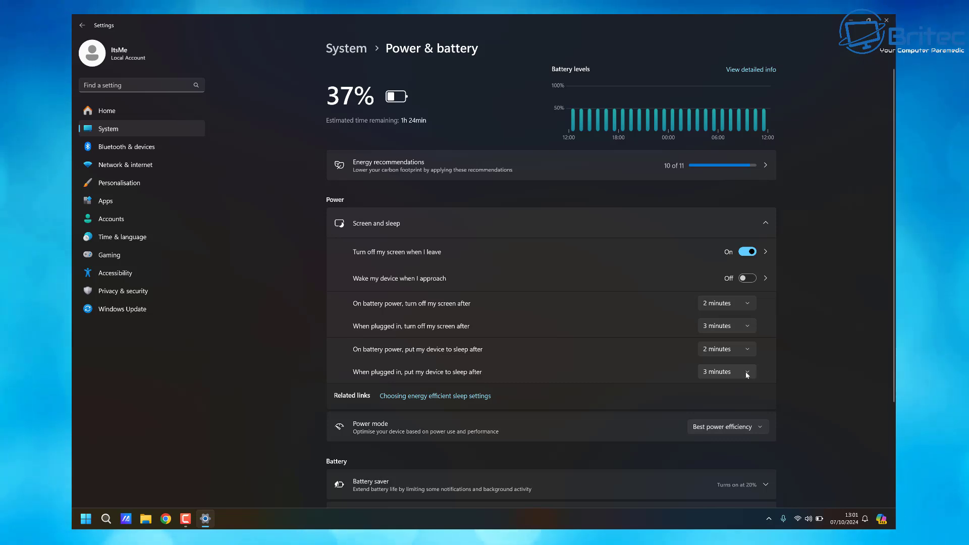
click(746, 372)
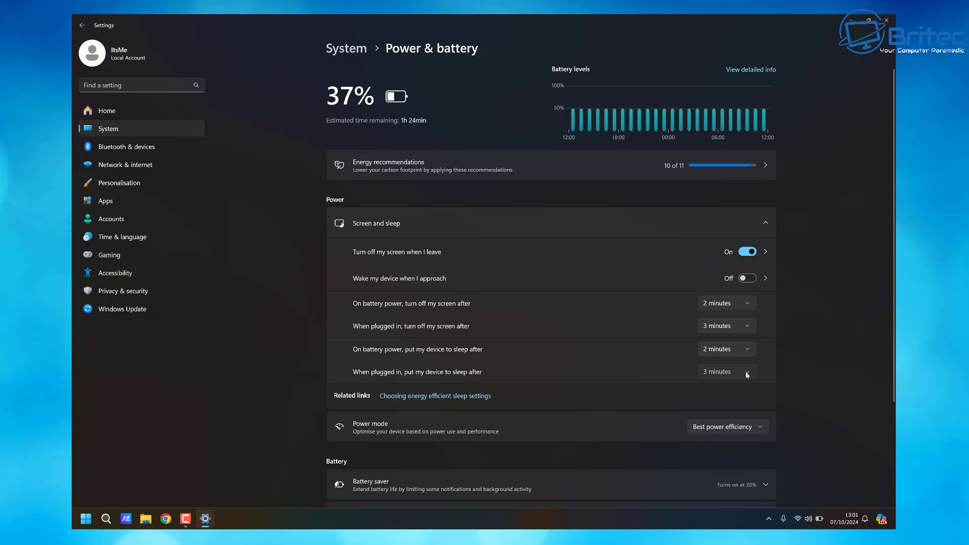
click(778, 371)
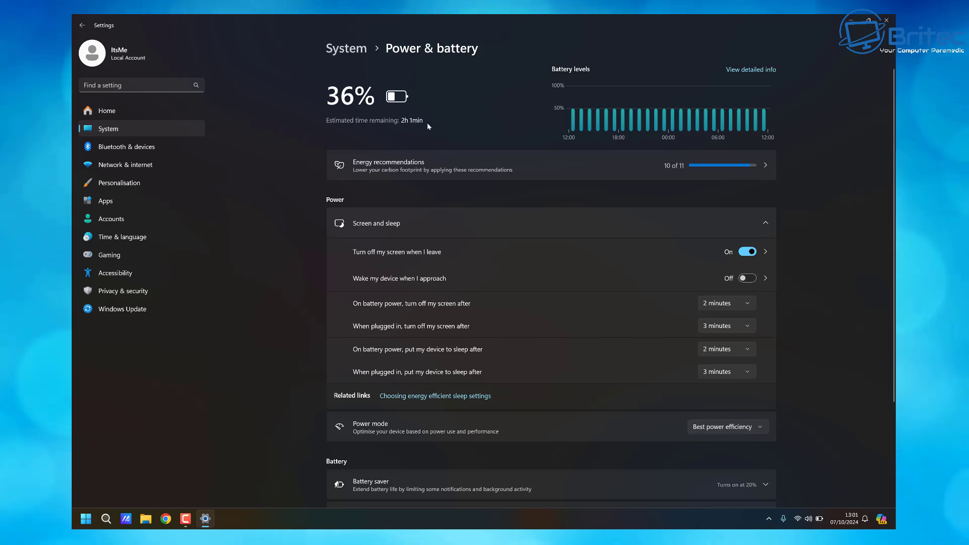
Step: Open the energy recommendations and apply the one that sets the power mode for best energy efficiency
click(573, 177)
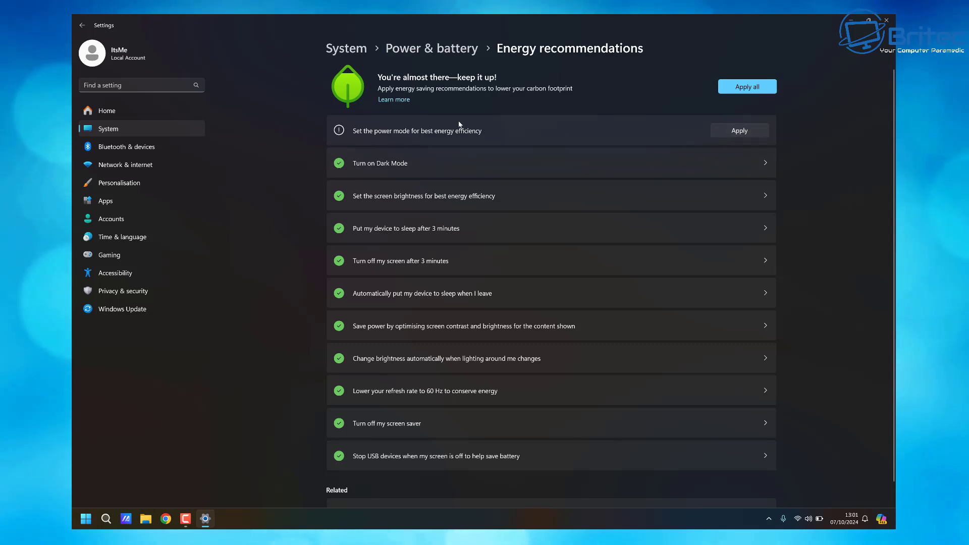
click(732, 131)
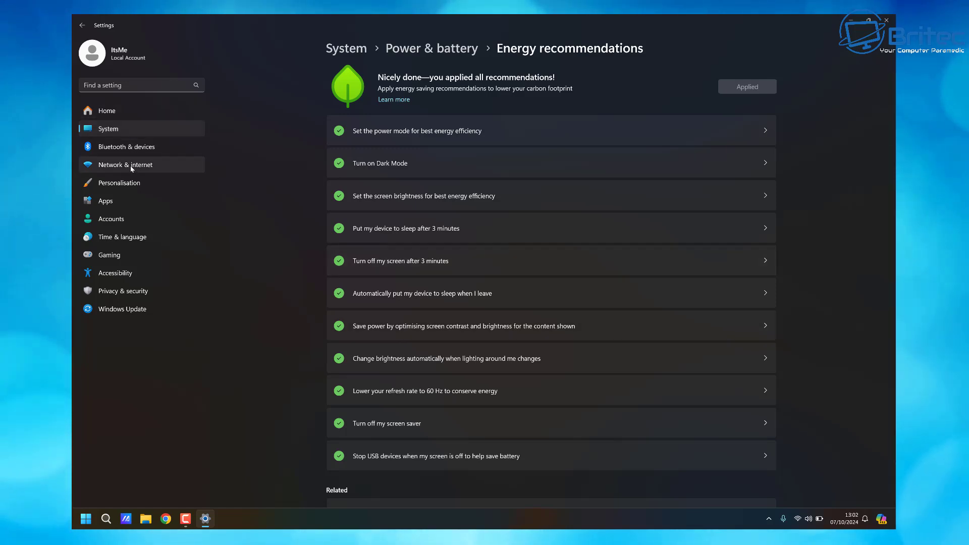
Step: Open the Startup apps settings and switch off automatic start for the GitHub Update and G HUB apps
click(123, 132)
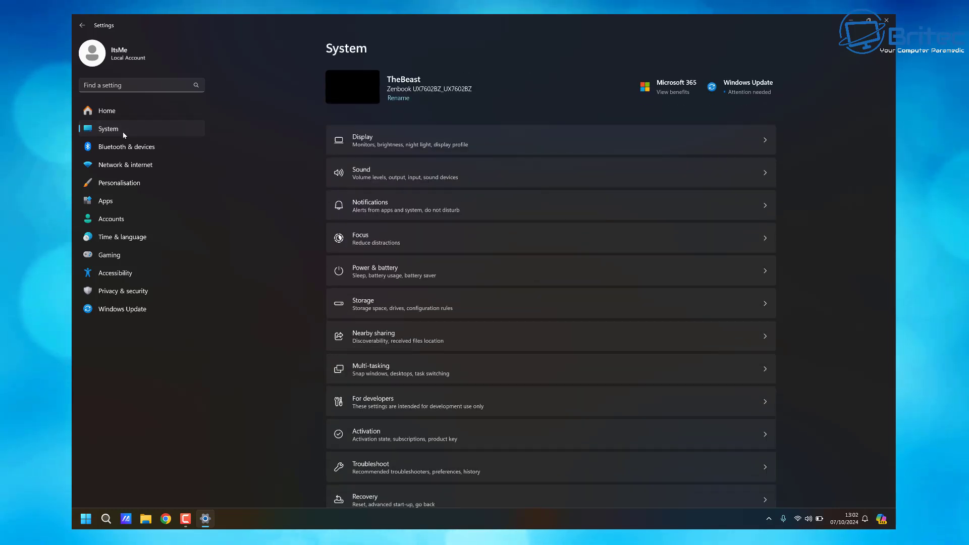
click(105, 201)
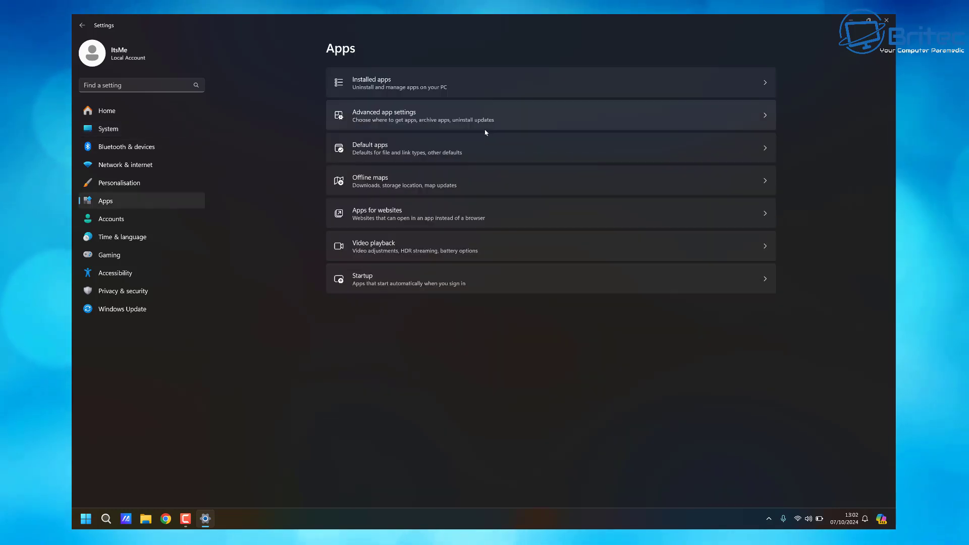
click(450, 273)
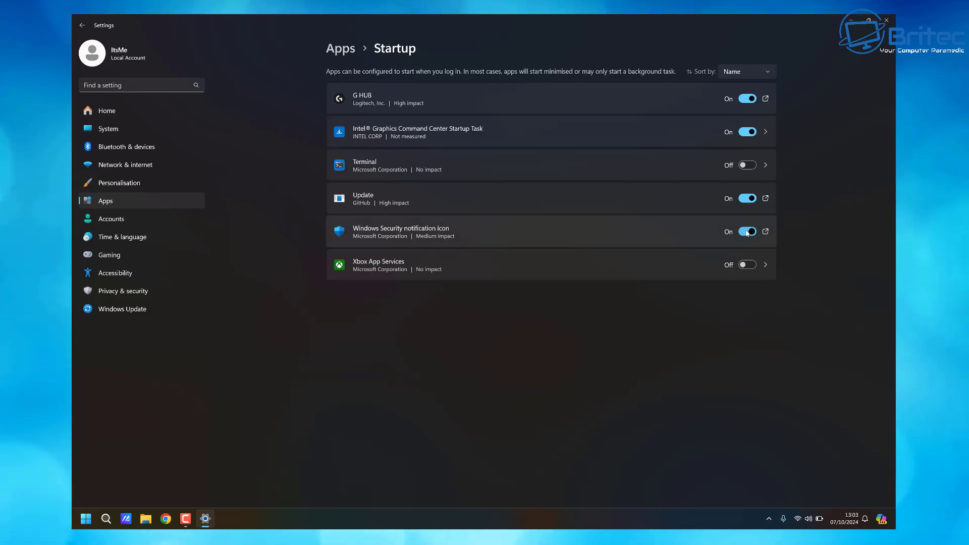
click(747, 204)
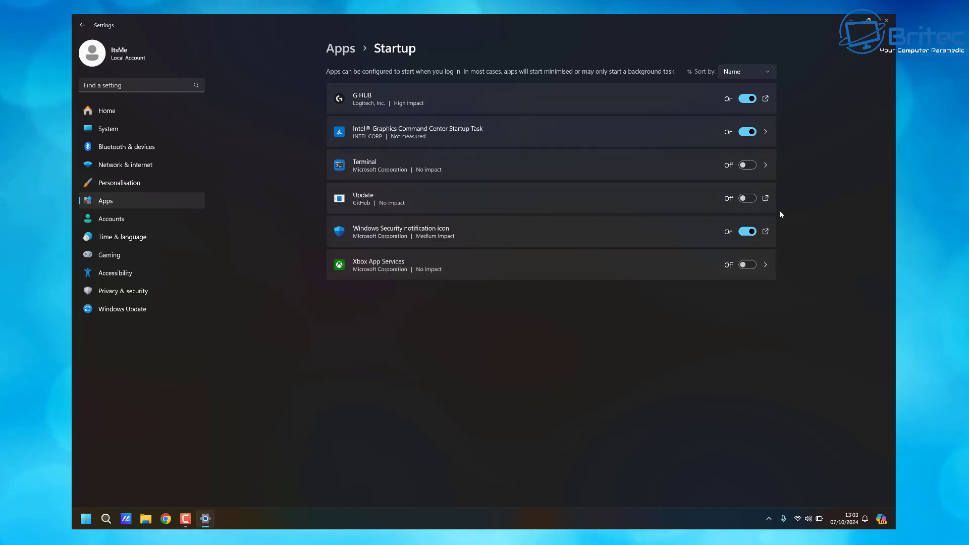
click(747, 99)
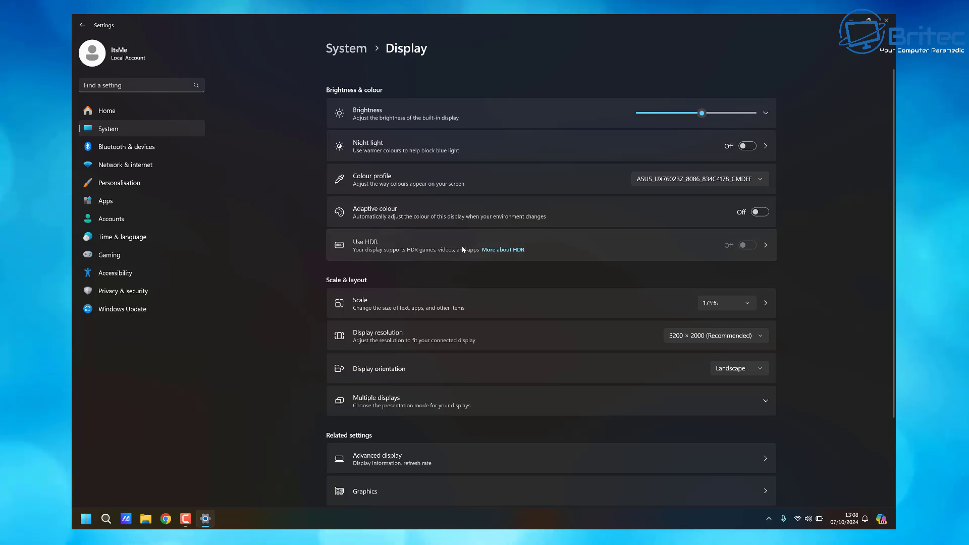
Step: Open the HDR settings of the display and check the battery options for viewing HDR content on battery power
click(463, 248)
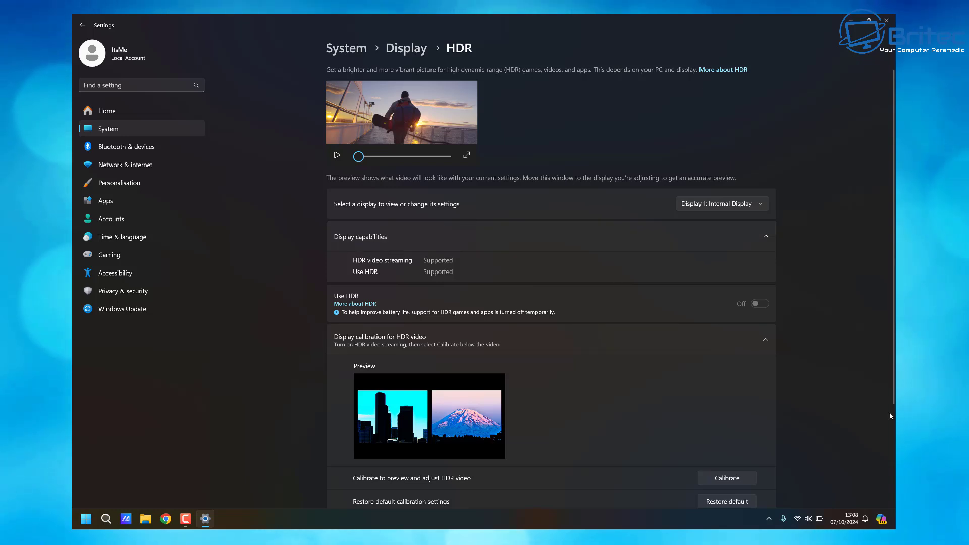
scroll(894, 425, down, 3)
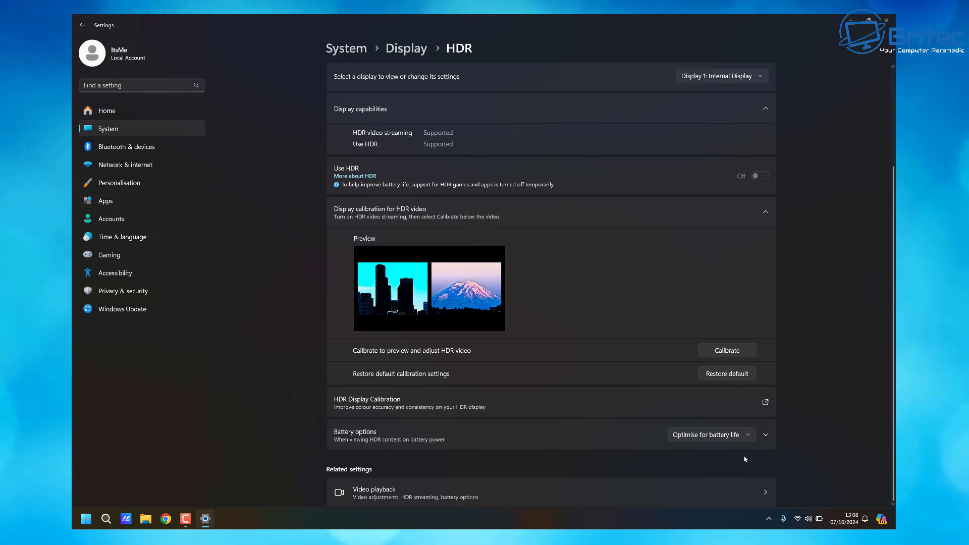
click(749, 437)
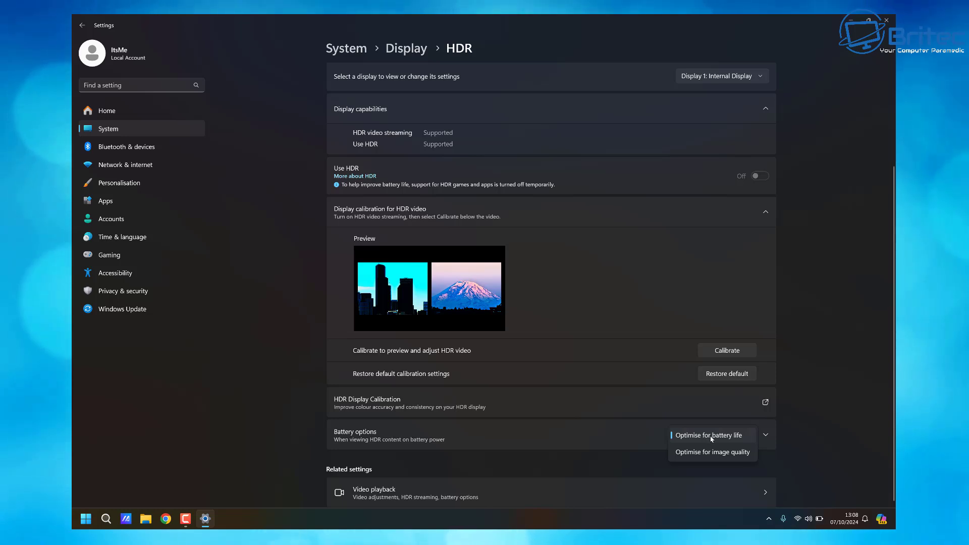
click(833, 393)
Step: Open the Video playback settings under Apps, check the battery options for watching videos, and return from the page
click(108, 129)
click(105, 200)
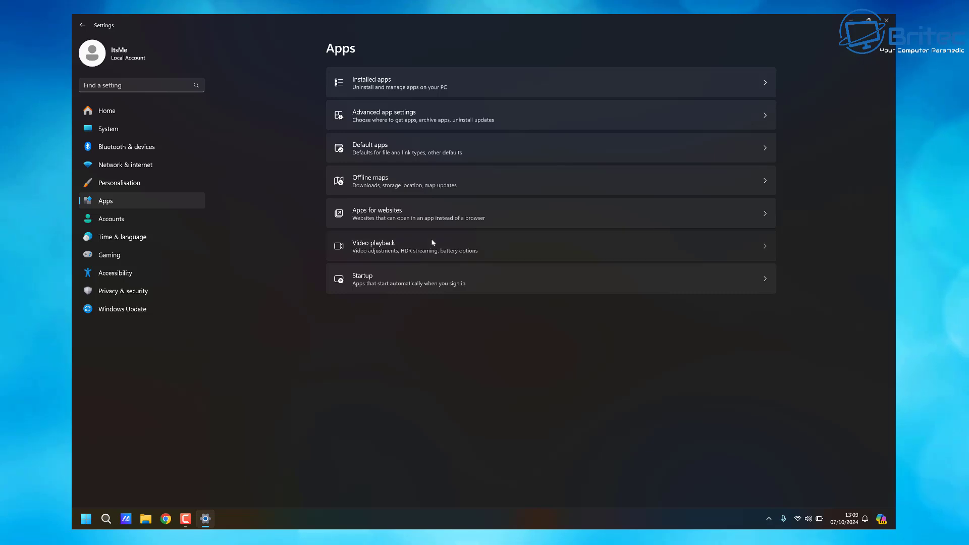
click(433, 242)
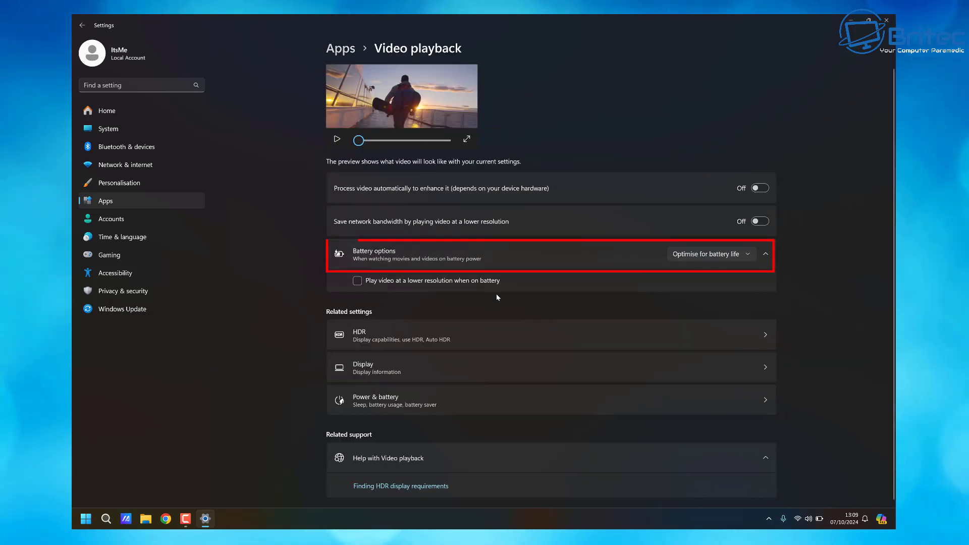
click(750, 256)
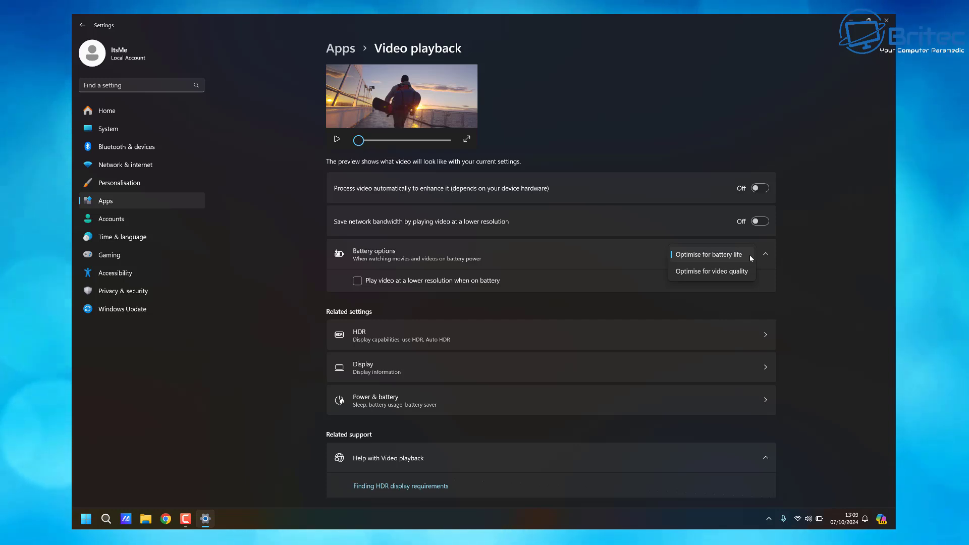
click(75, 29)
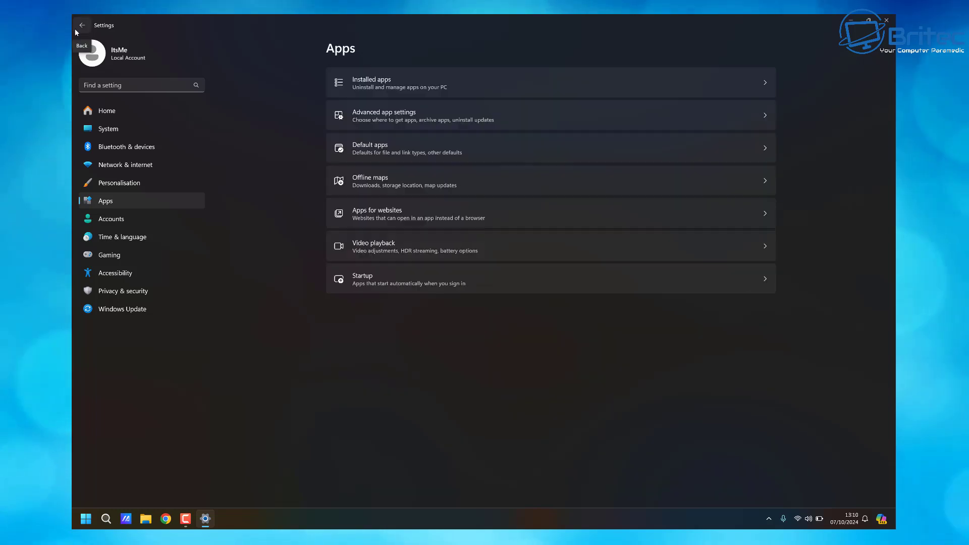
click(76, 30)
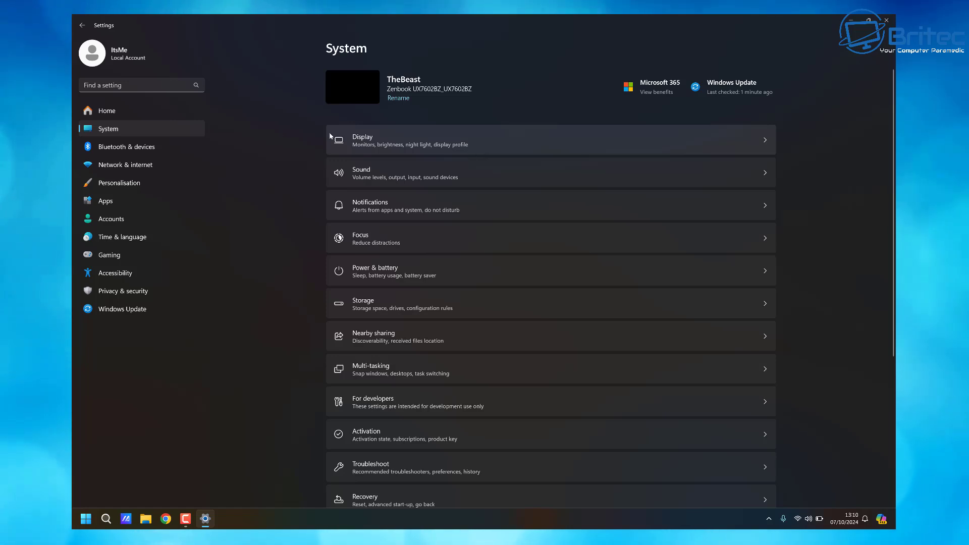
Step: Open the default graphics settings under Display and Graphics, and turn on optimisations for windowed games
click(388, 146)
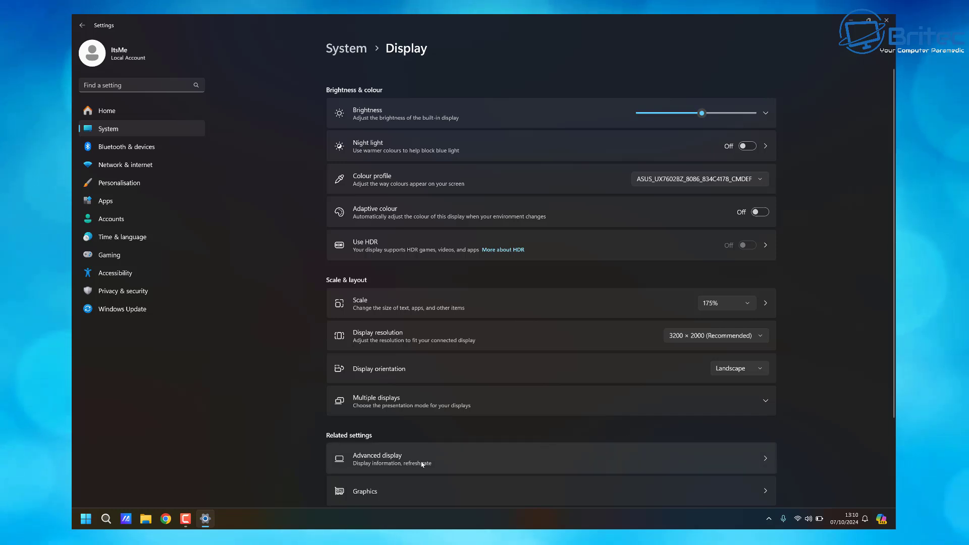
click(457, 490)
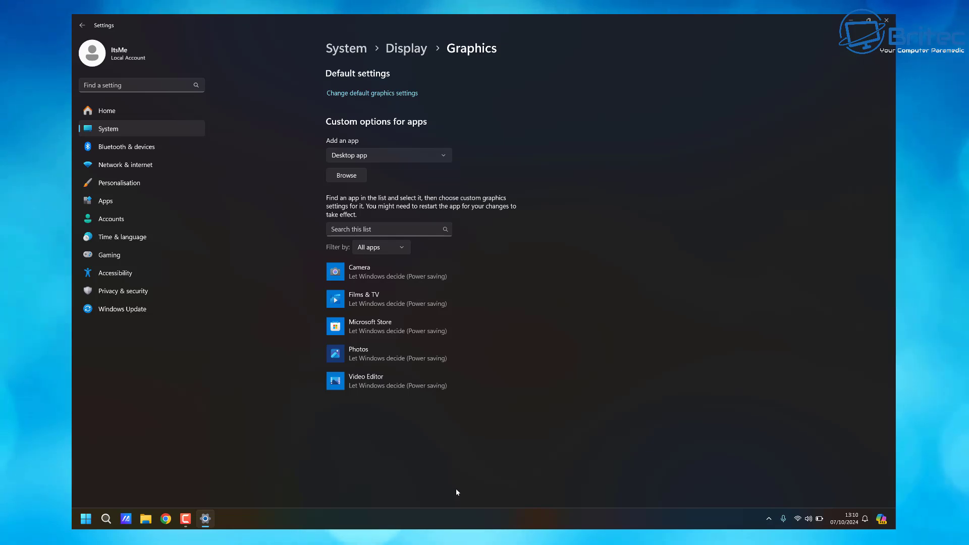
click(382, 98)
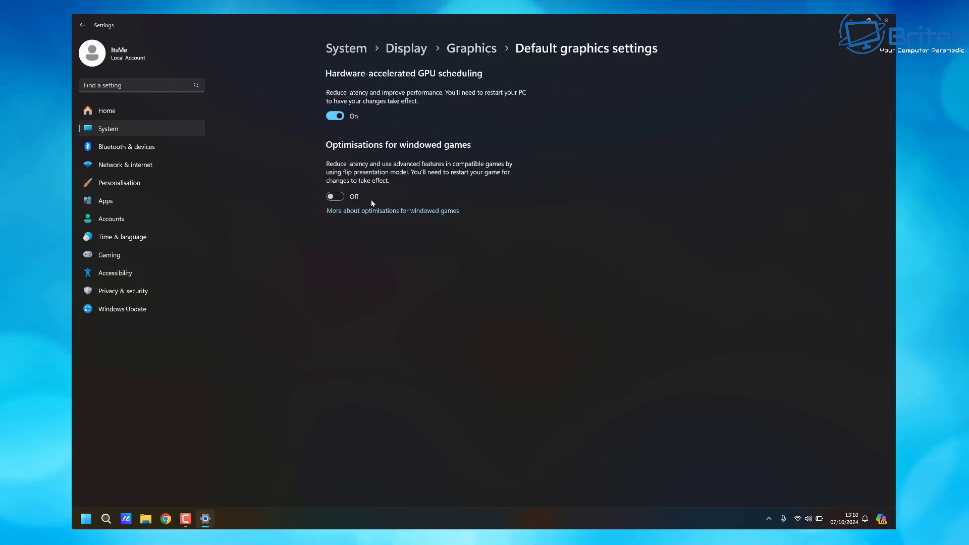
click(334, 198)
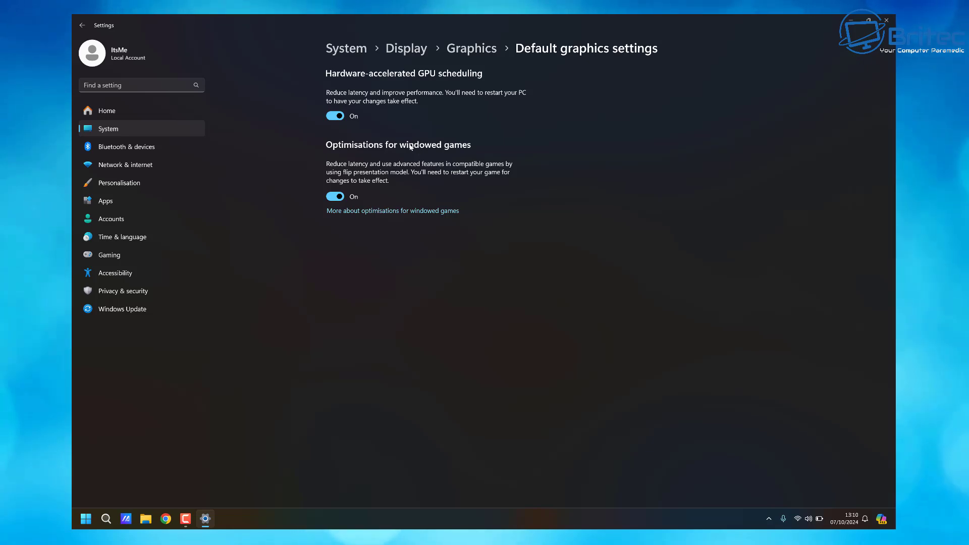
click(88, 28)
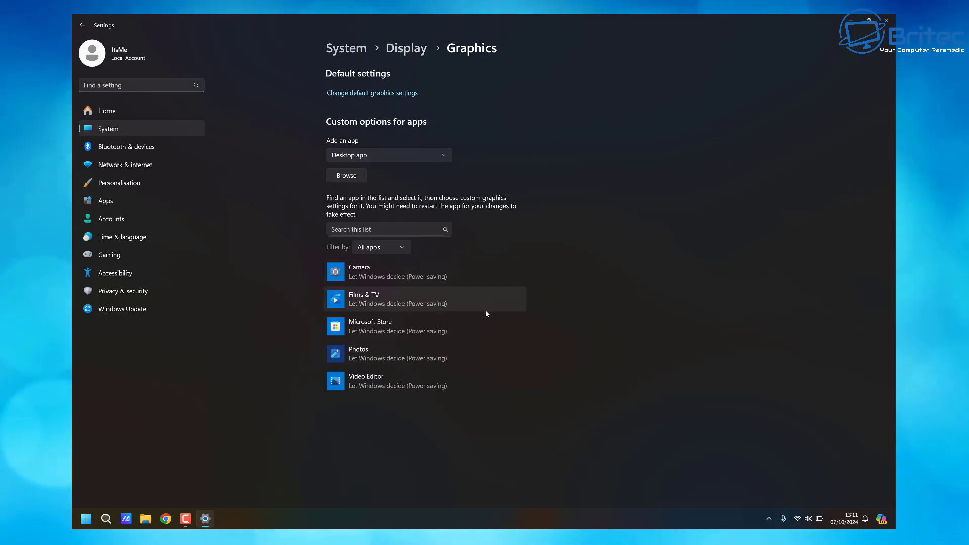
Step: Try the different graphics preferences for the Video Editor app, and save it with Power saving
click(460, 382)
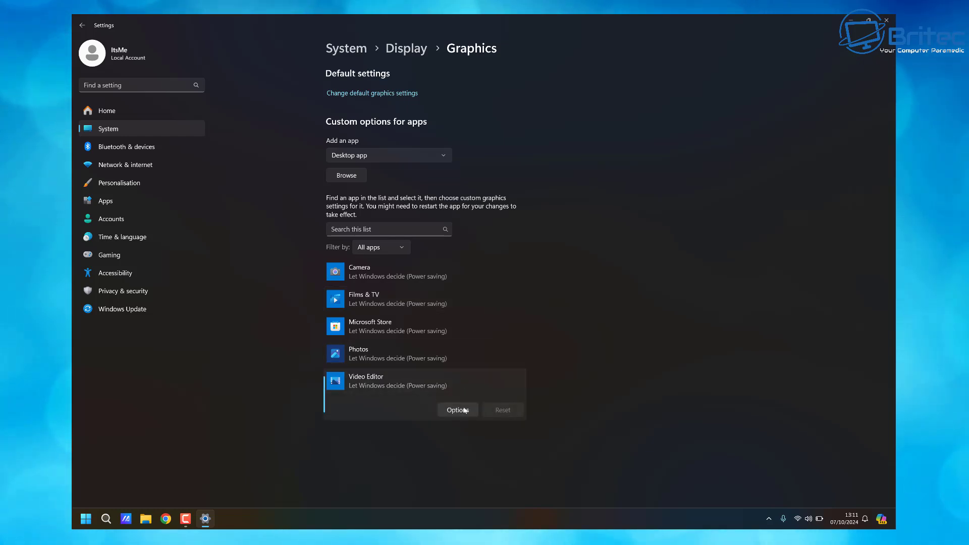
click(465, 410)
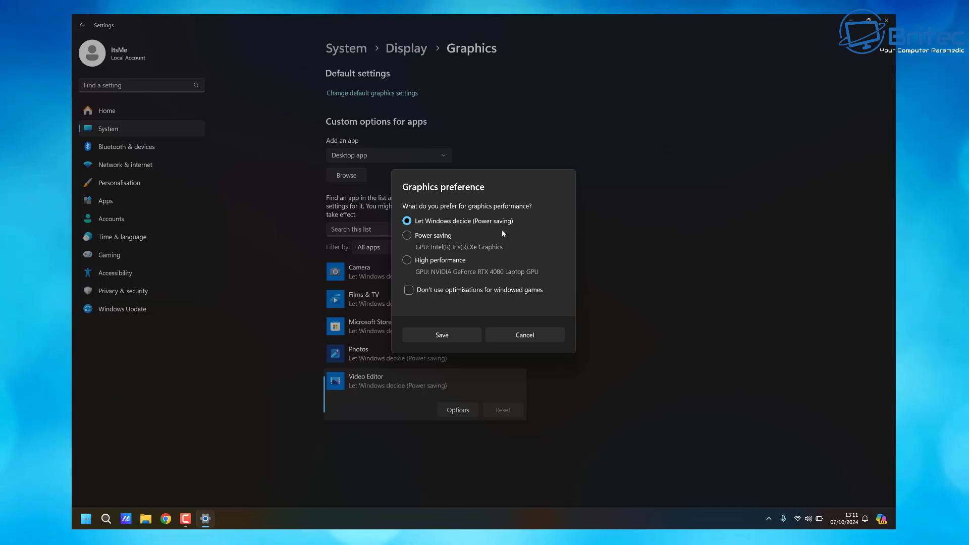
click(409, 239)
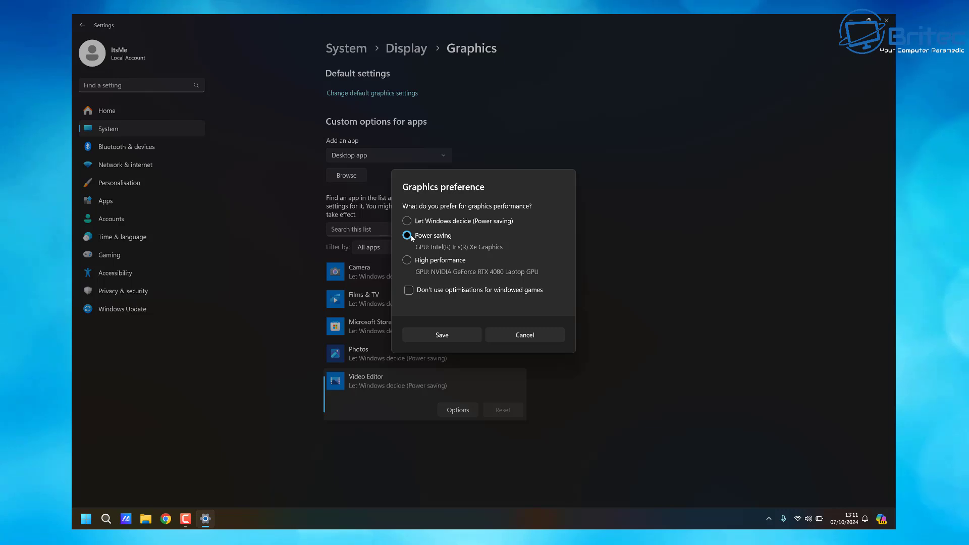
click(406, 260)
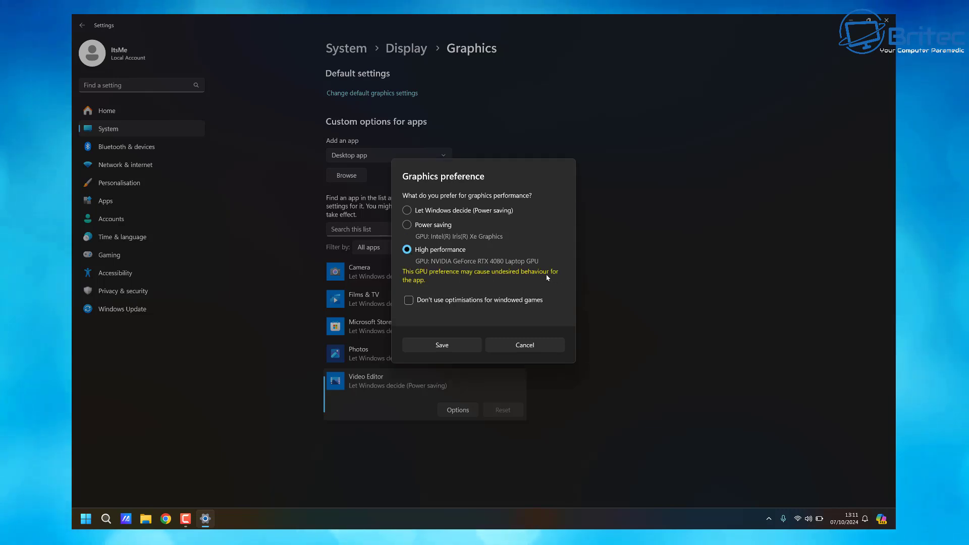
click(407, 225)
click(407, 221)
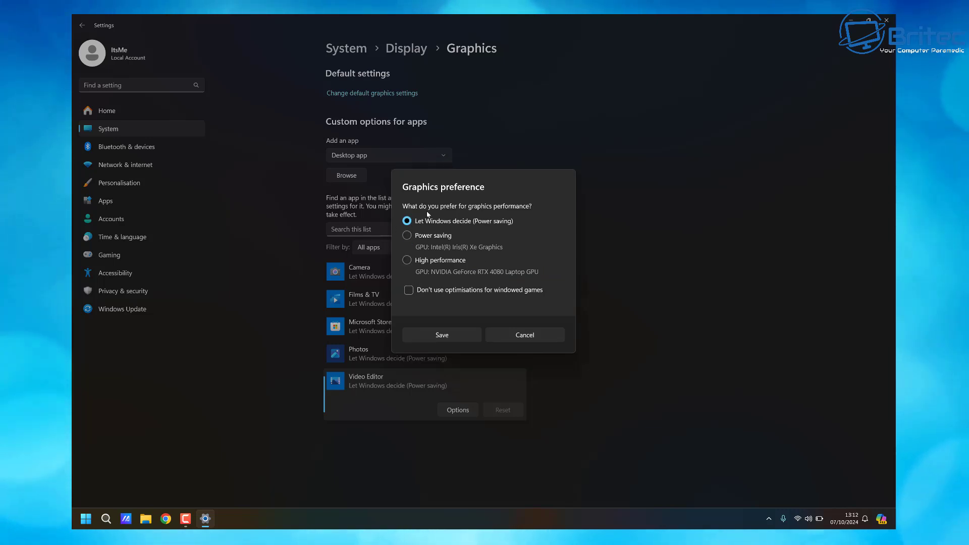
click(408, 236)
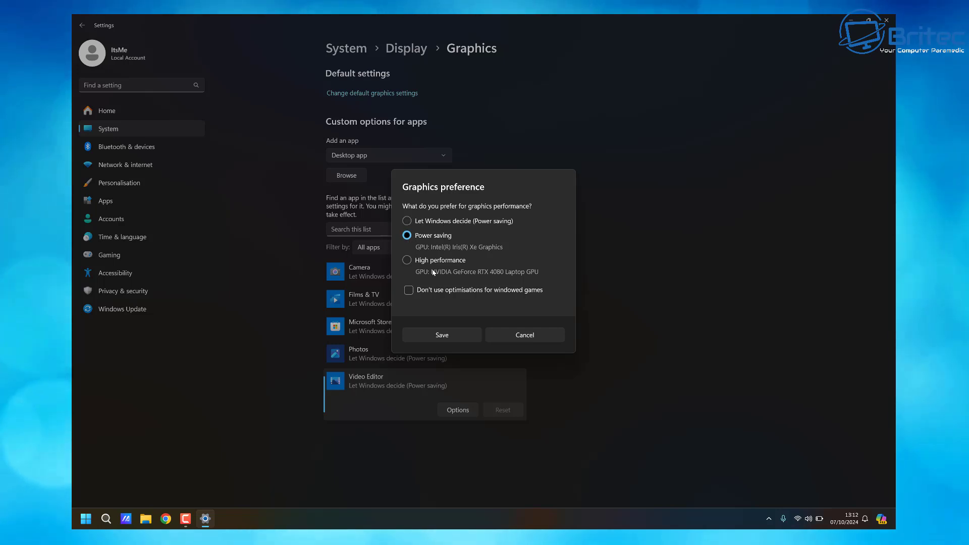
click(452, 339)
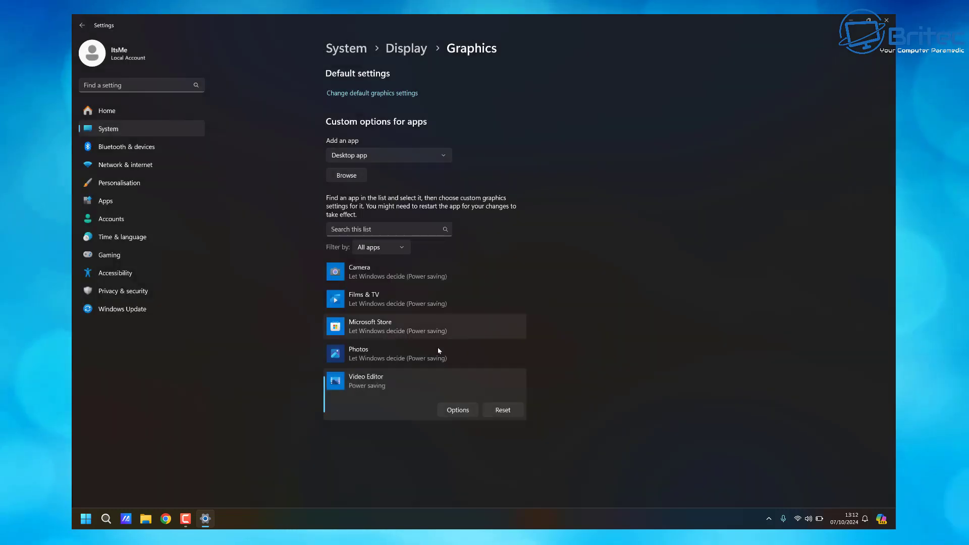
Step: Open the graphics preference for the Microsoft Store app and save it
click(495, 328)
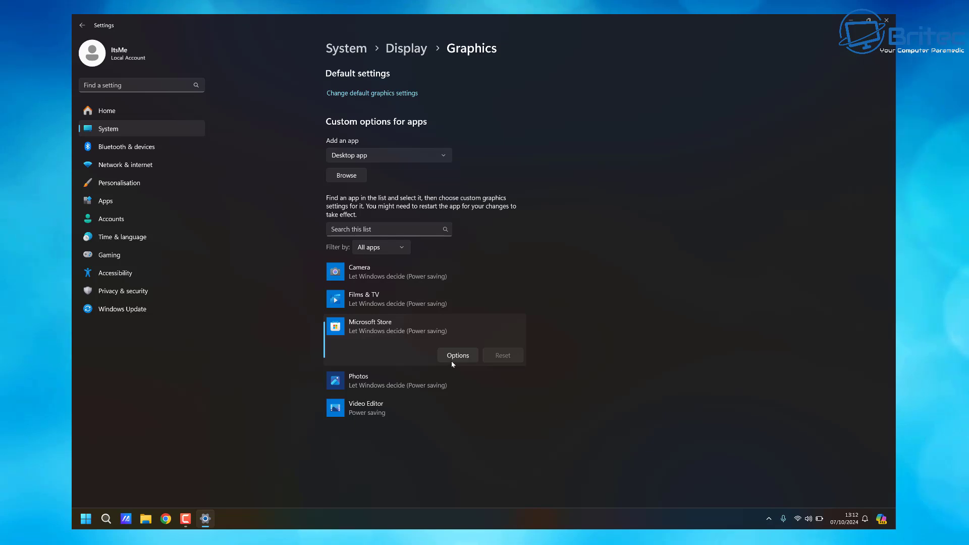
click(452, 356)
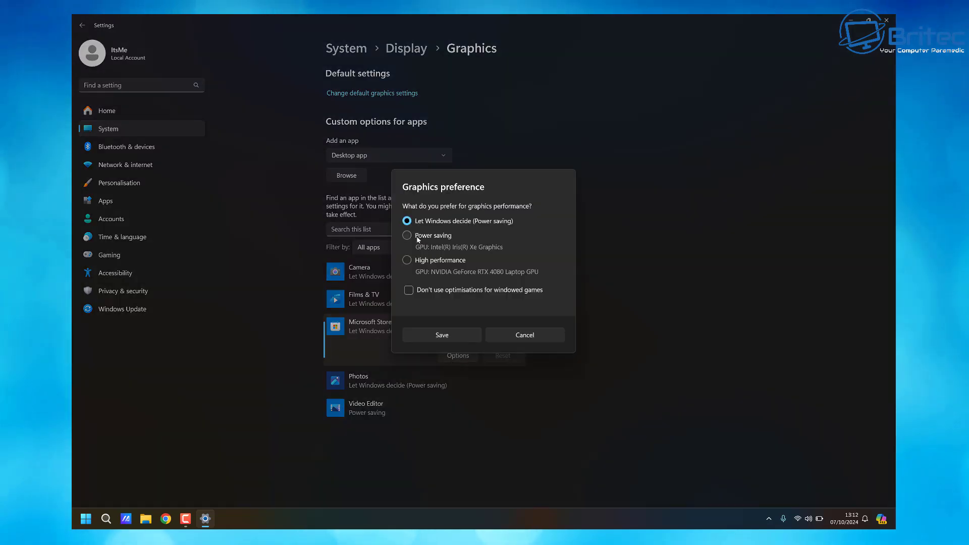
click(442, 335)
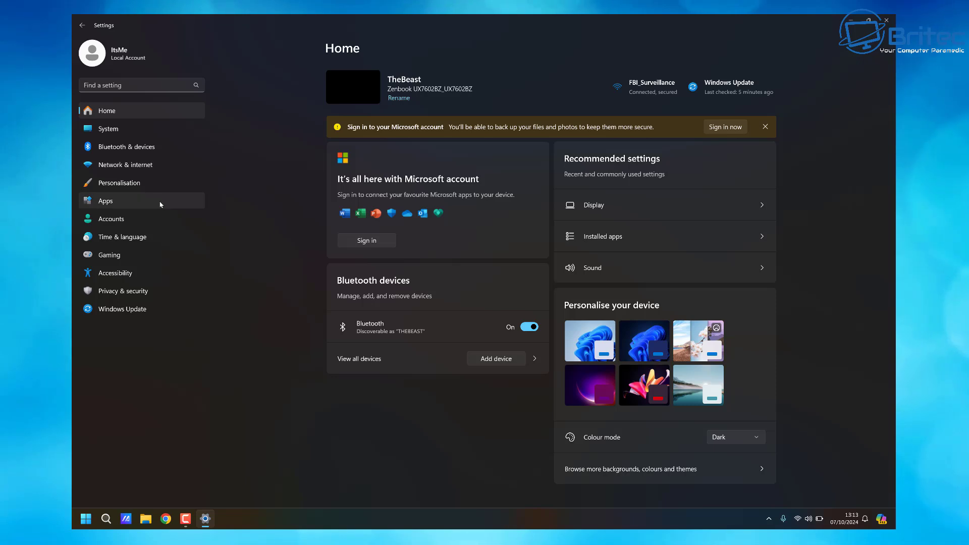
Step: Review the Searching Windows indexing options under Privacy & security, and close the Settings window
click(134, 292)
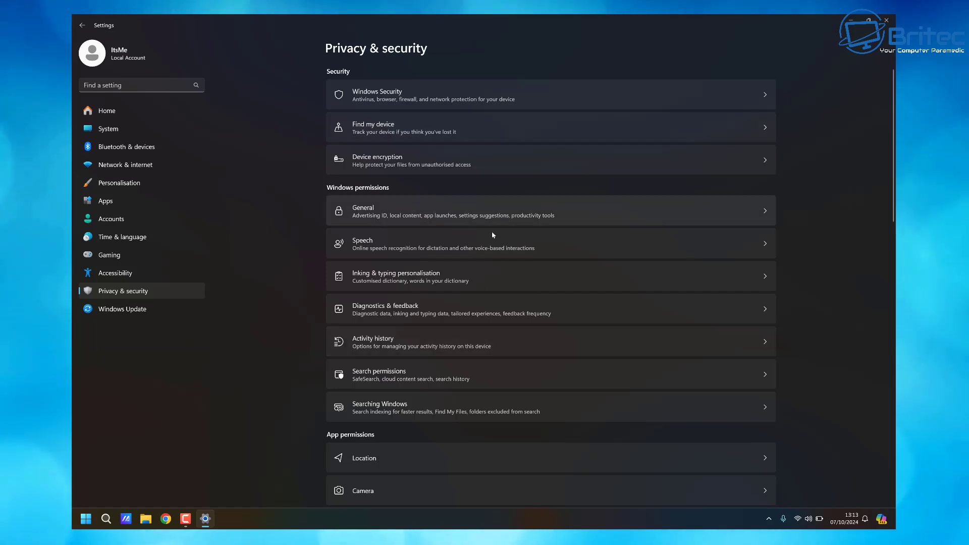
click(510, 400)
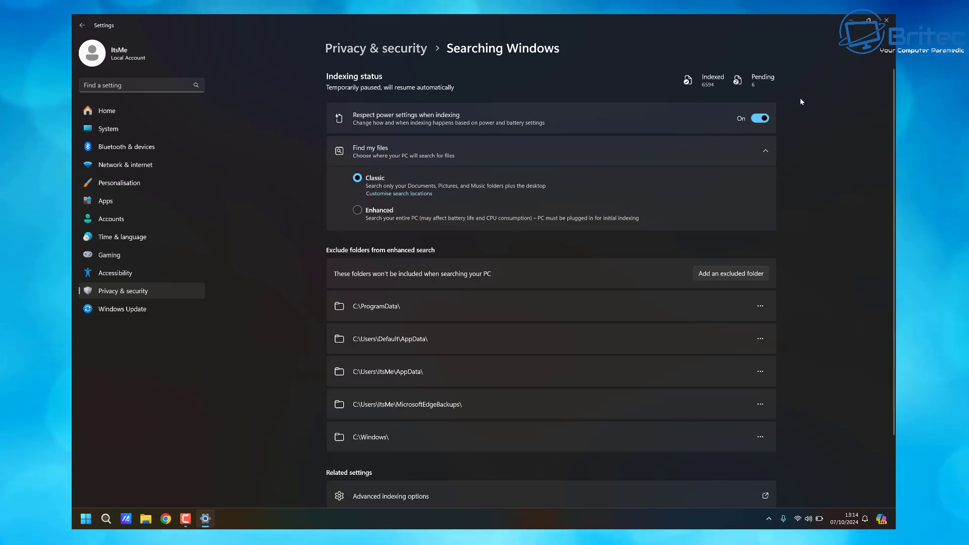
click(889, 20)
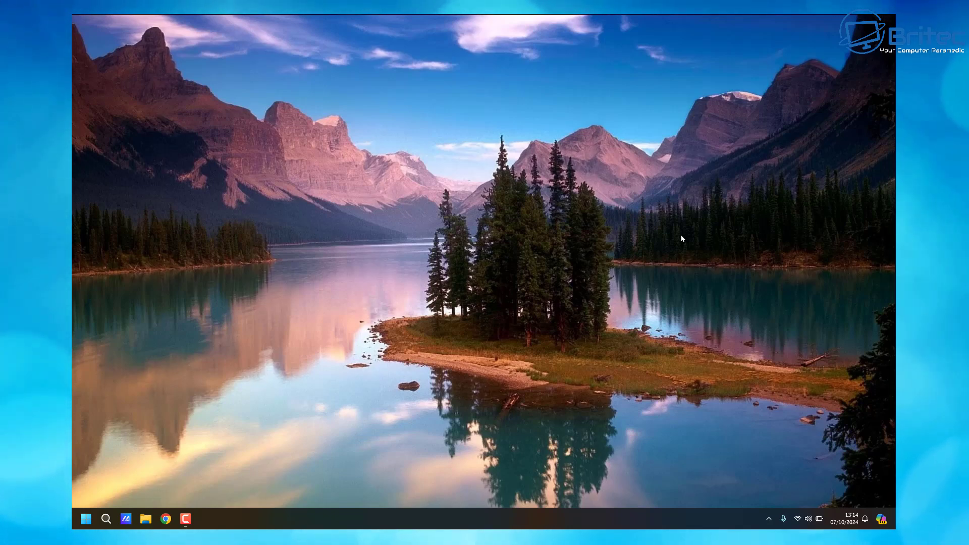
Step: Switch to Microsoft Edge, set its efficiency mode to Maximum savings in the System and performance settings, and close the browser
click(85, 517)
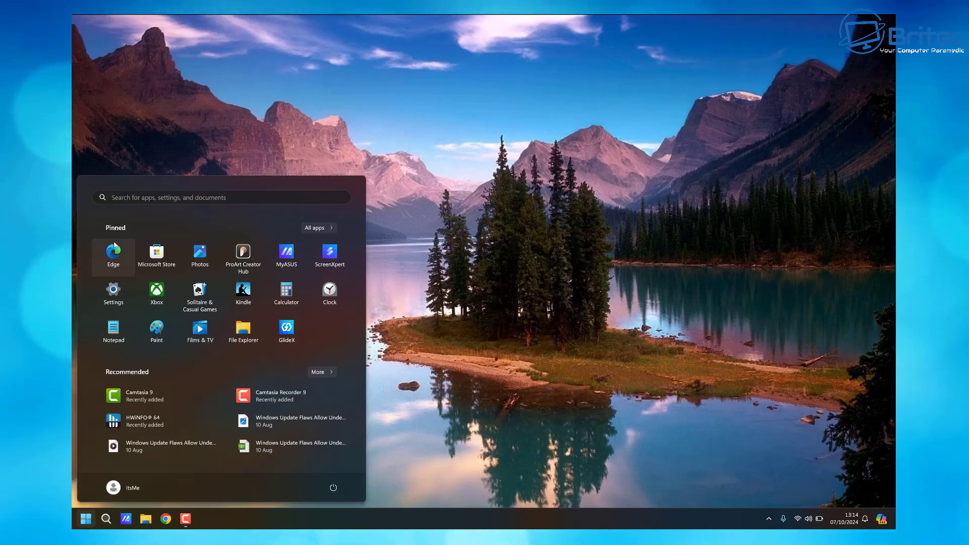
click(114, 262)
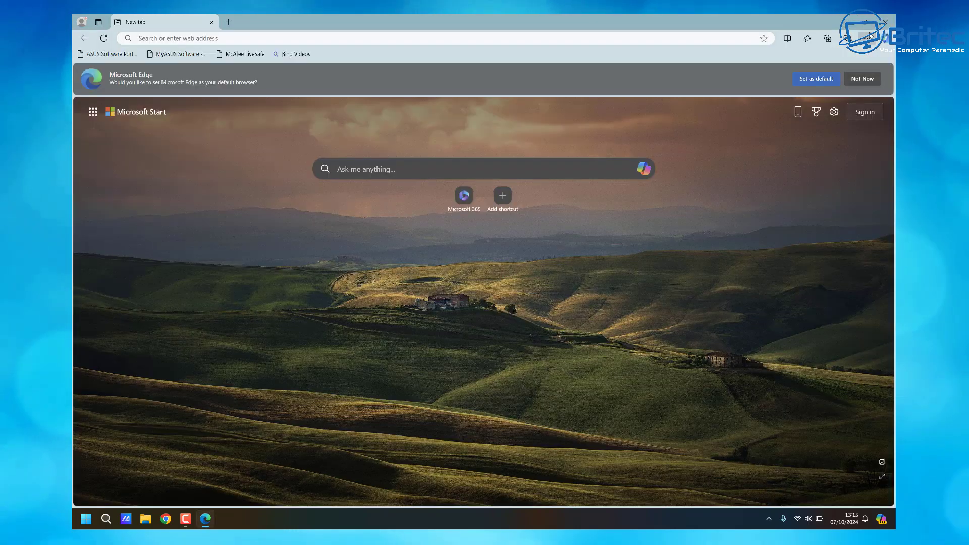
click(867, 38)
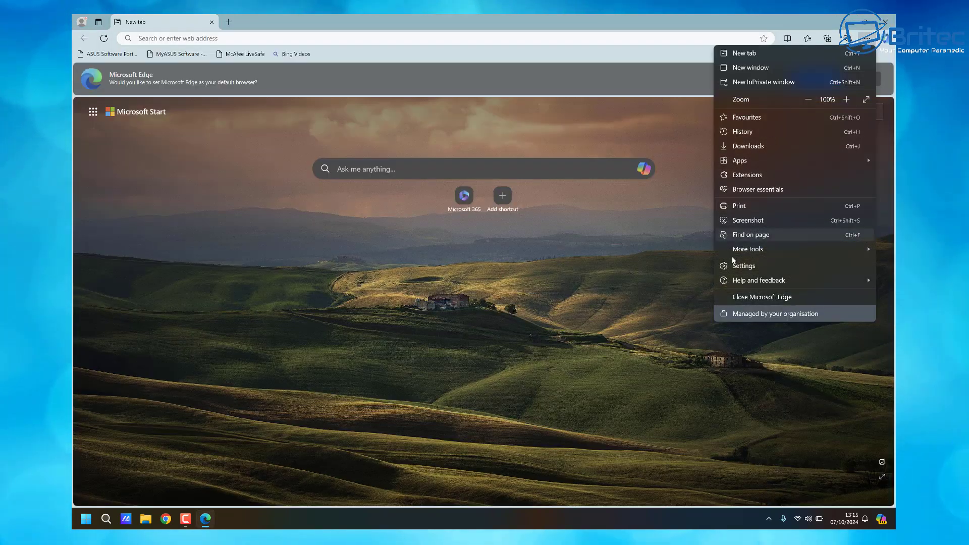
click(742, 266)
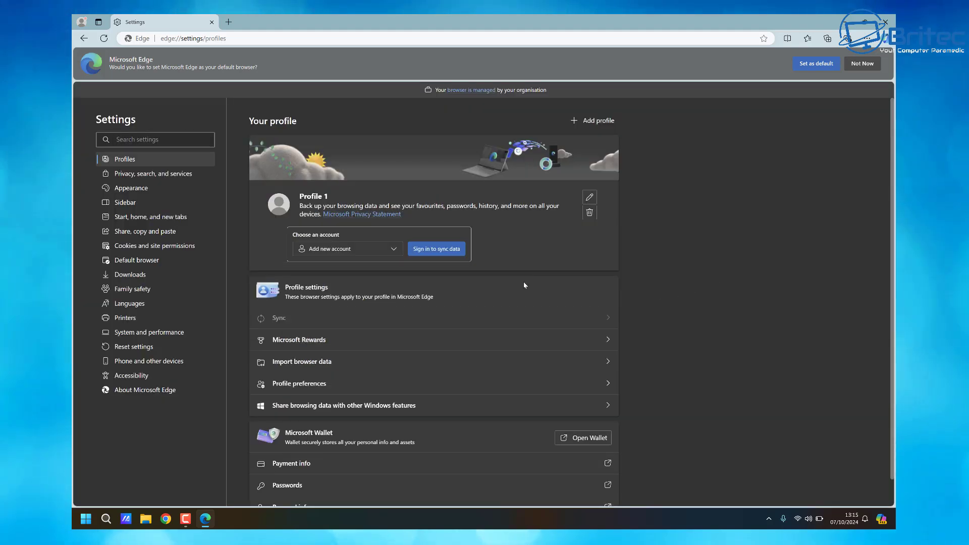
click(160, 332)
scroll(419, 365, down, 3)
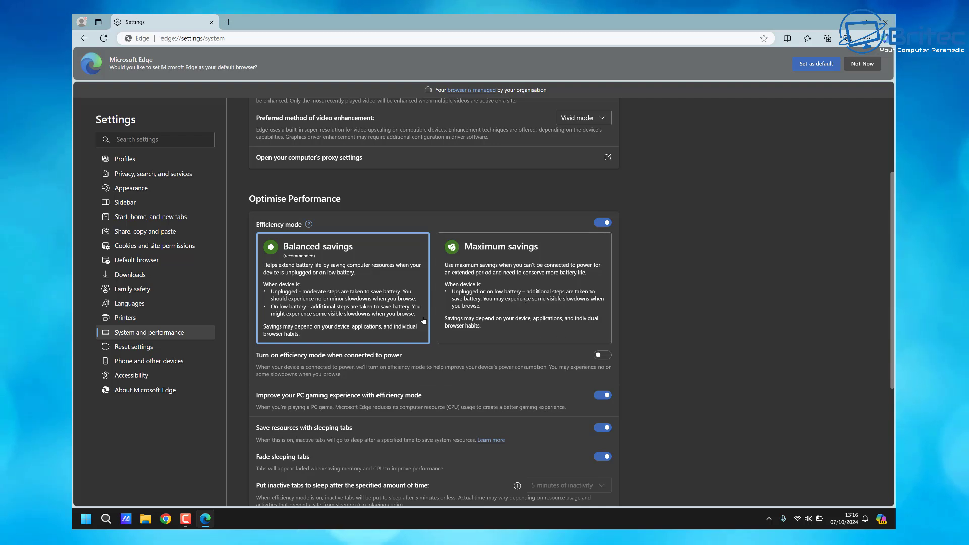
click(548, 304)
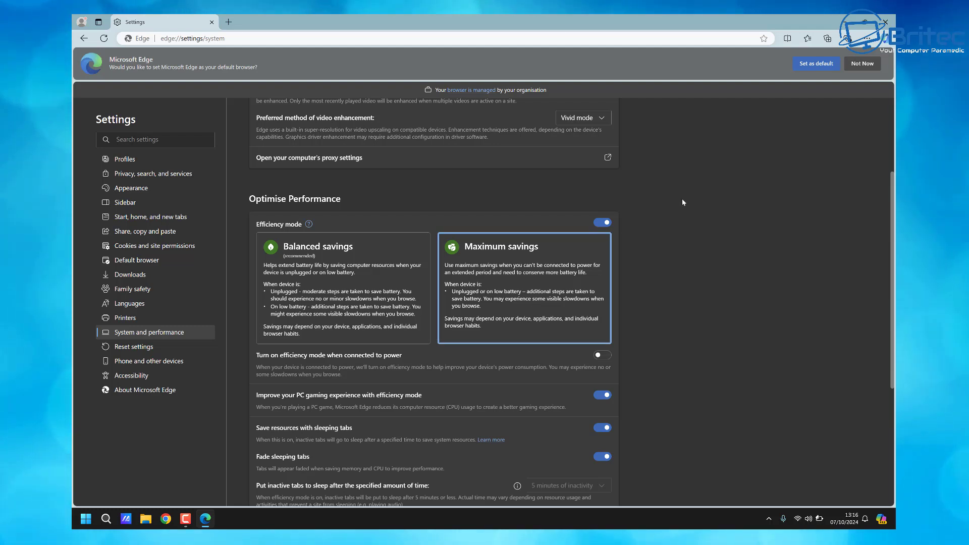
click(886, 21)
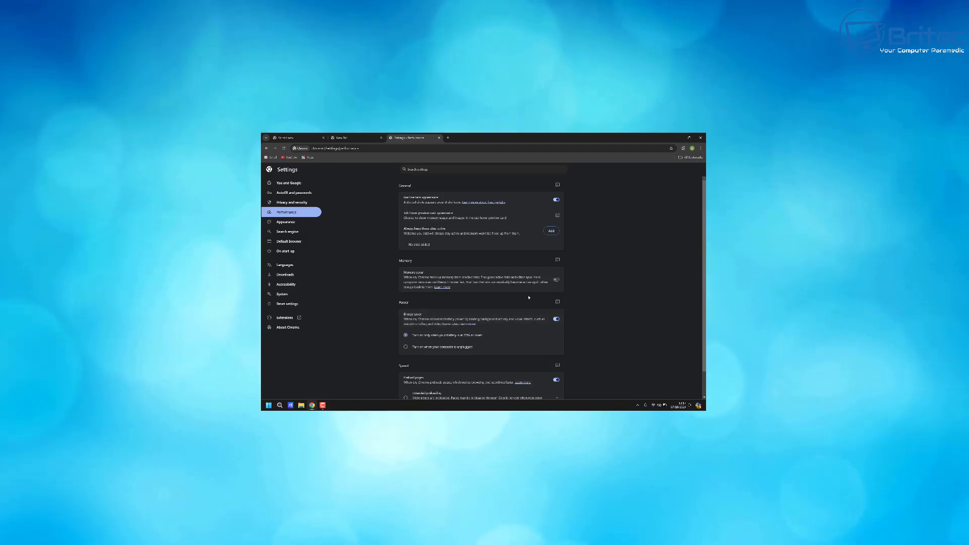
Step: Turn on Memory Saver in Chrome's Performance settings with the Maximum option, review the power and speed options, and close the browser
click(556, 280)
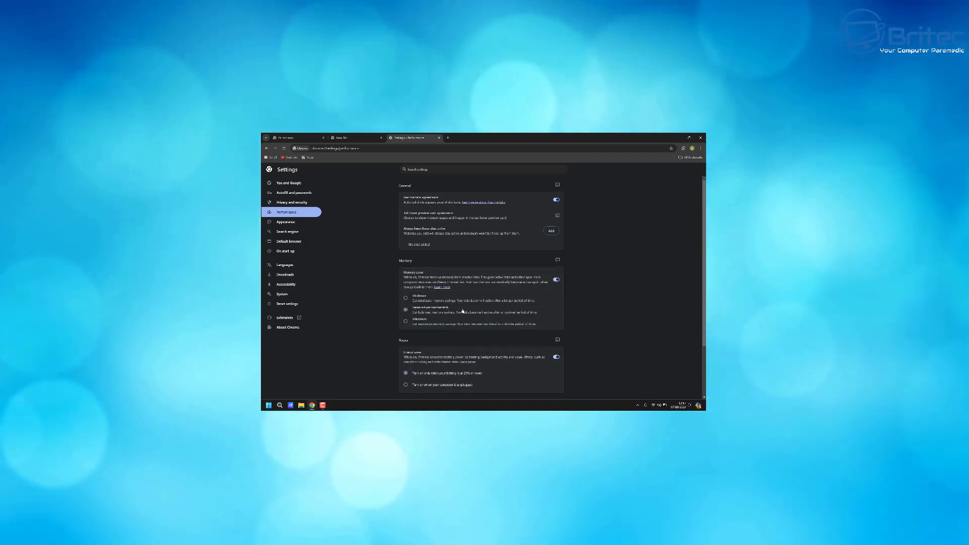
click(407, 321)
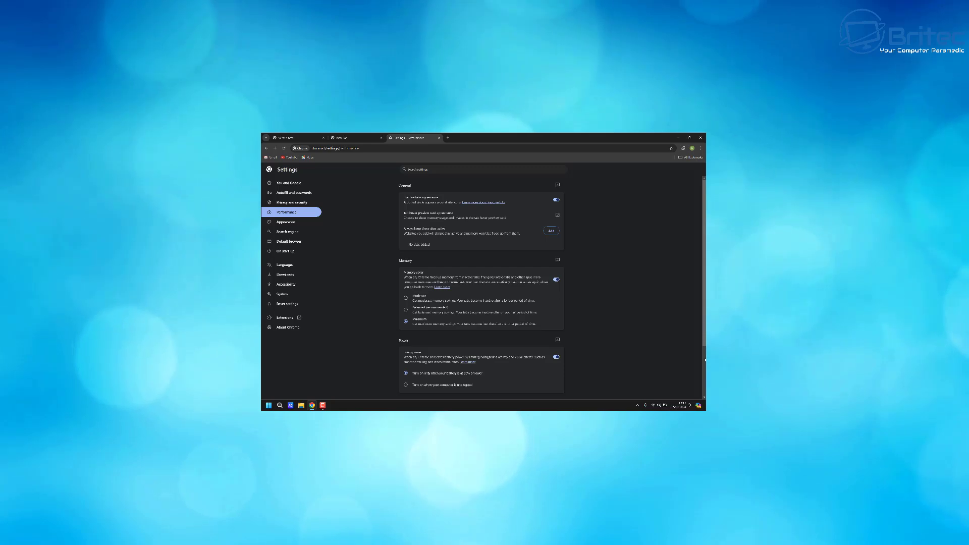
scroll(705, 360, down, 3)
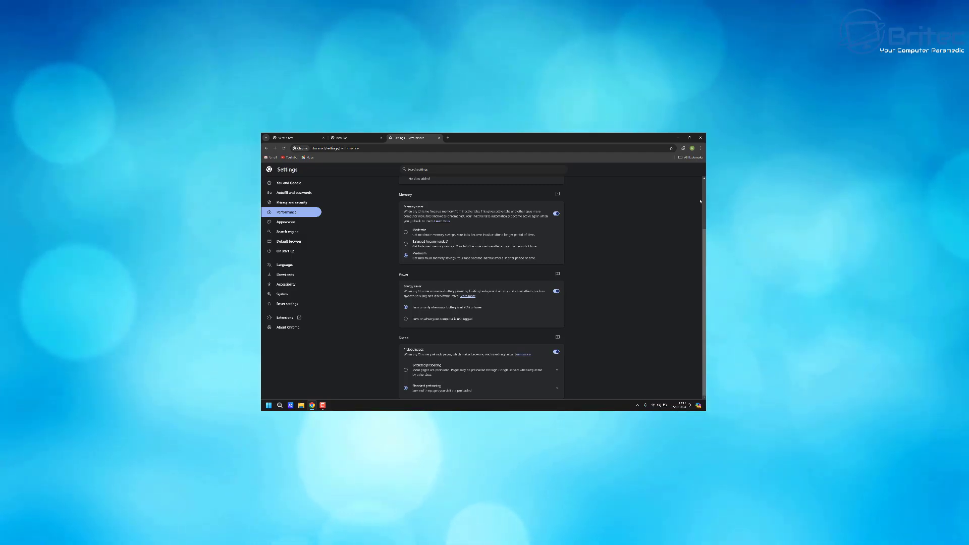
click(700, 138)
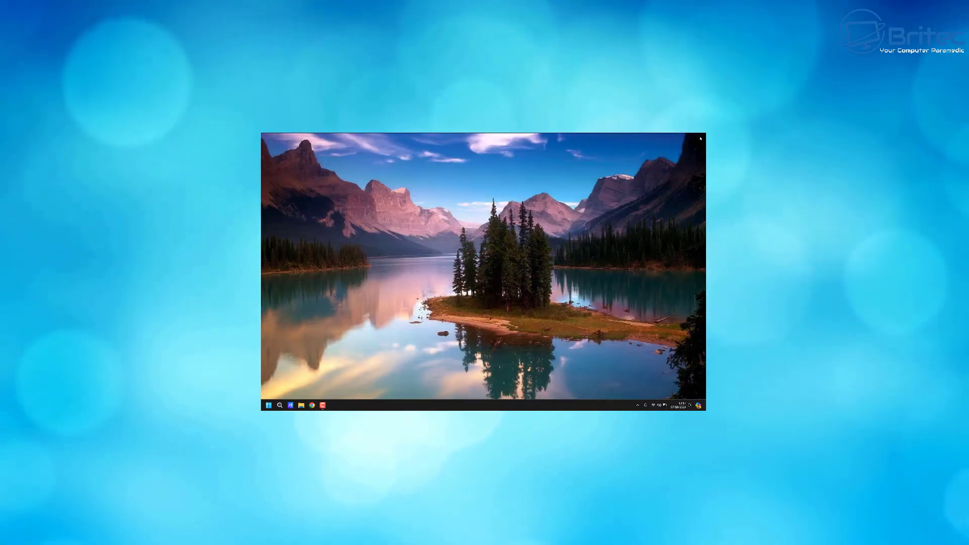